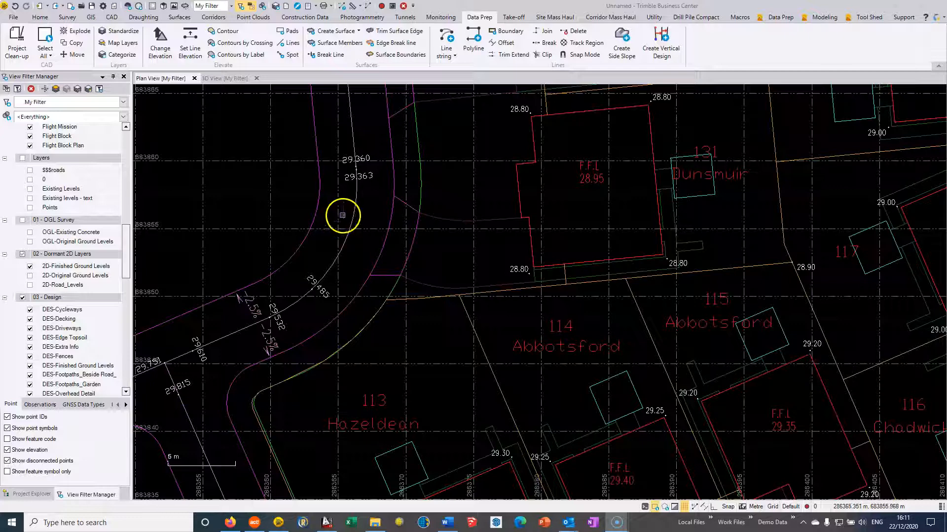
Step: Examine the centreline levels and 2.5% crossfall annotations along the site roads in the plan view
scroll(363, 309, down, 4)
middle_drag(361, 275, 478, 284)
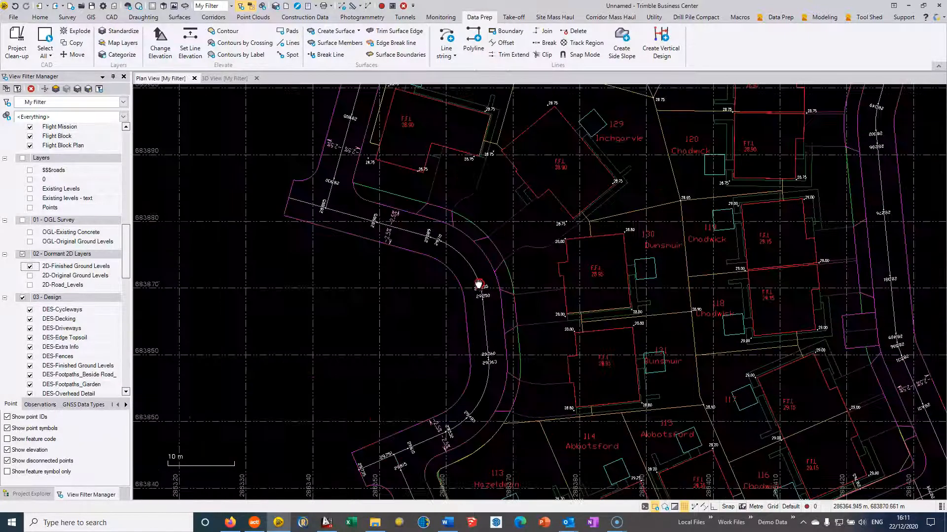
scroll(387, 232, up, 4)
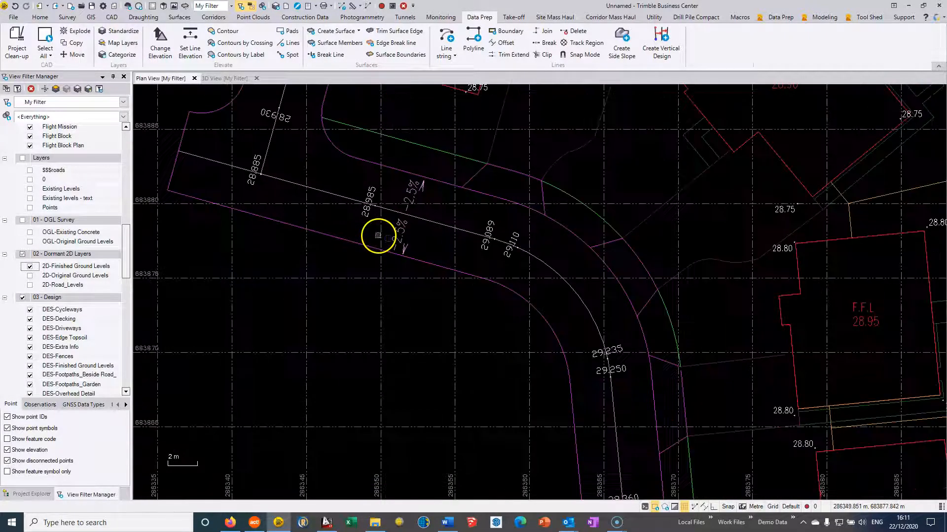
middle_drag(409, 241, 414, 376)
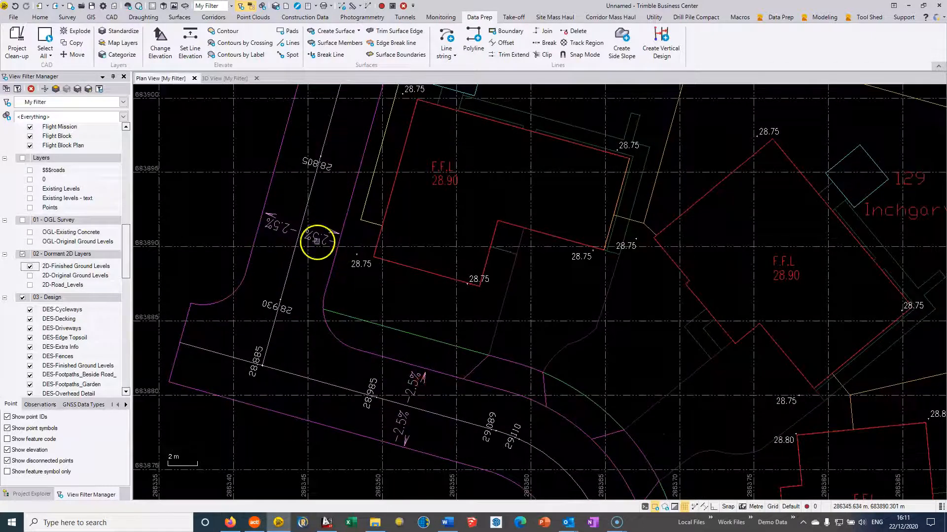
middle_drag(315, 239, 317, 409)
middle_drag(372, 182, 301, 401)
middle_drag(412, 140, 373, 278)
middle_drag(453, 151, 364, 378)
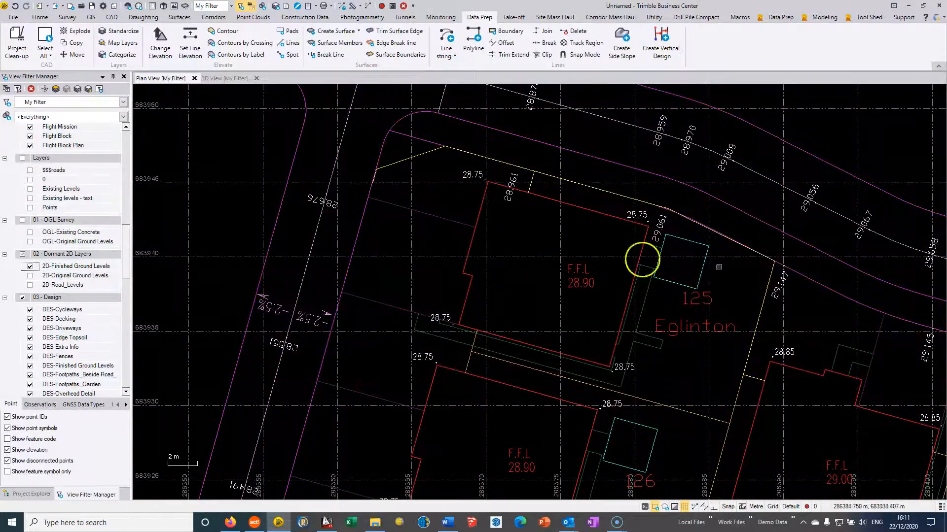
middle_drag(747, 276, 396, 262)
scroll(620, 295, down, 3)
middle_drag(769, 315, 367, 201)
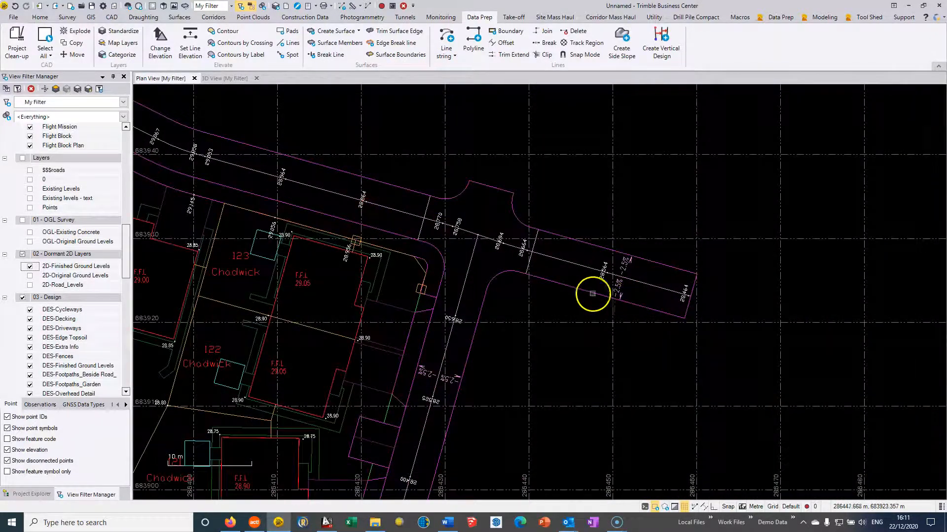
middle_drag(521, 366, 548, 181)
scroll(393, 223, up, 3)
middle_drag(566, 140, 487, 226)
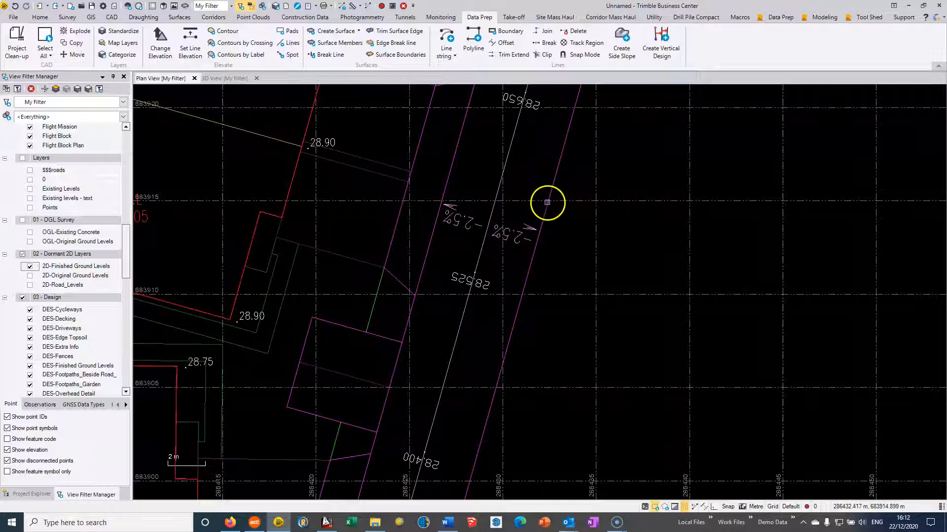
Step: Inspect the elevations of the road linework and finished levels in the 3D view, and return to the plan view
click(225, 78)
drag(492, 299, 475, 277)
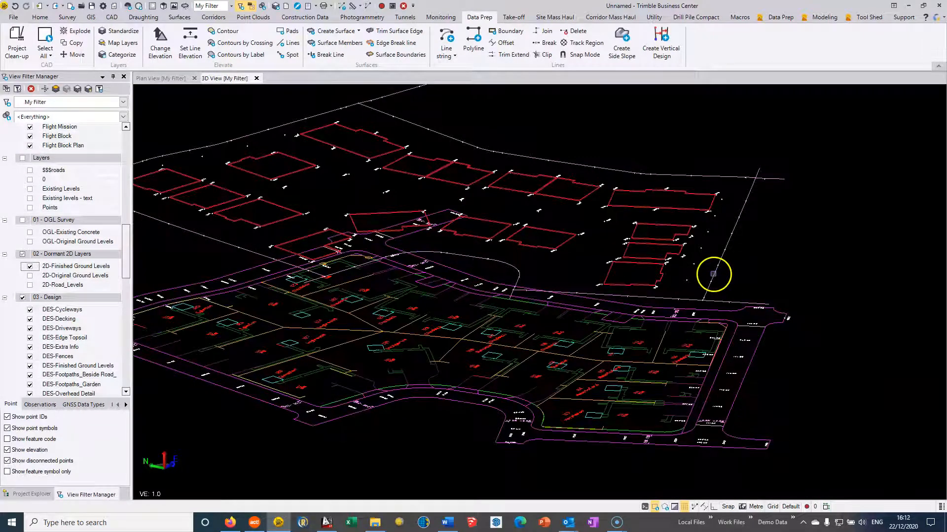
click(168, 79)
Step: Select the kerb segments on either side of the junction curve one at a time to check whether they are joined
scroll(537, 296, down, 2)
click(527, 296)
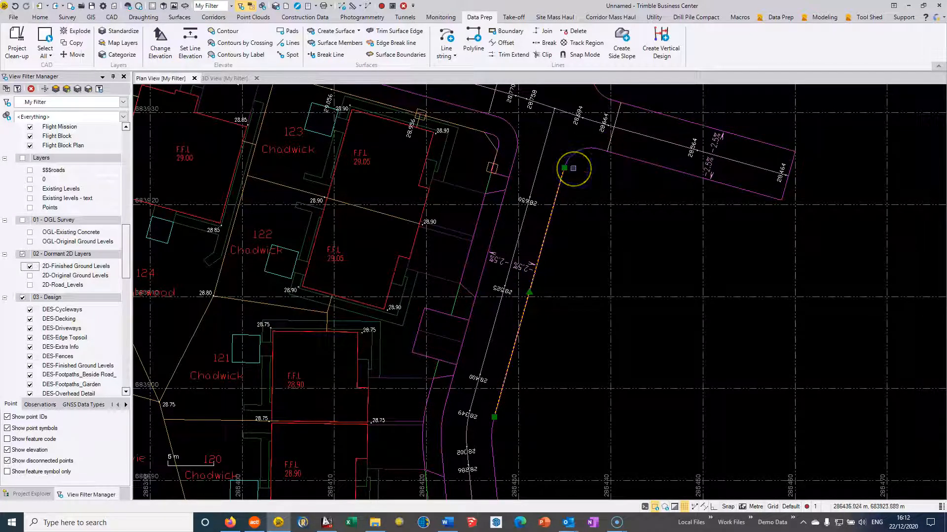
click(630, 158)
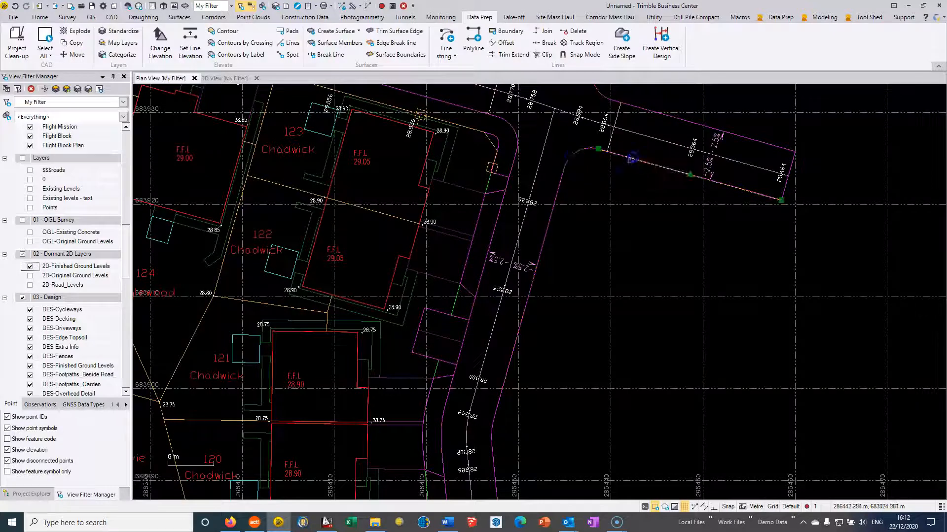
click(557, 187)
click(610, 153)
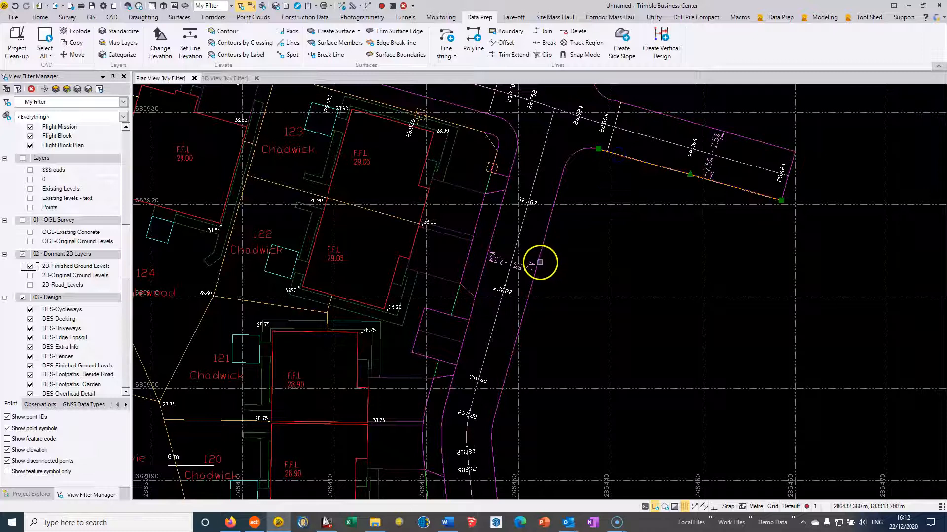
scroll(540, 260, down, 1)
Step: Isolate the road kerblines layer using the straight kerb segment south of the junction
click(543, 242)
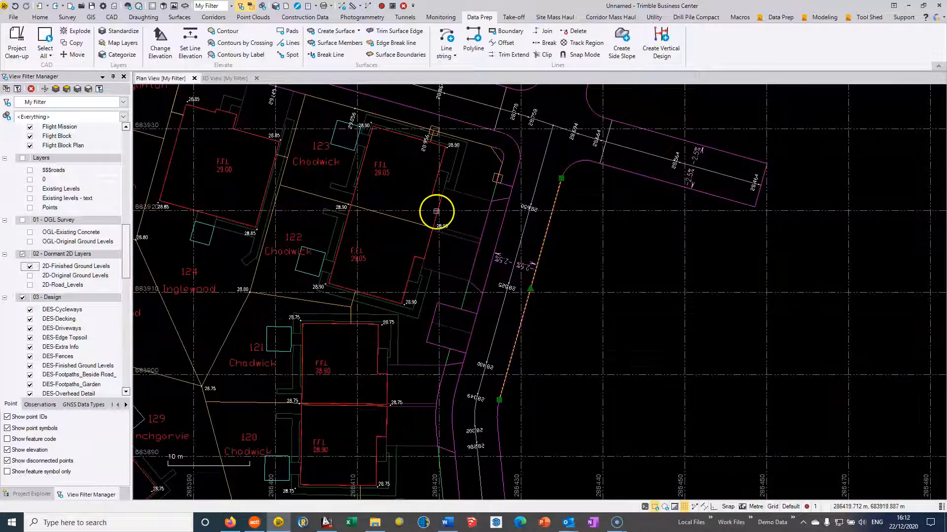
click(78, 90)
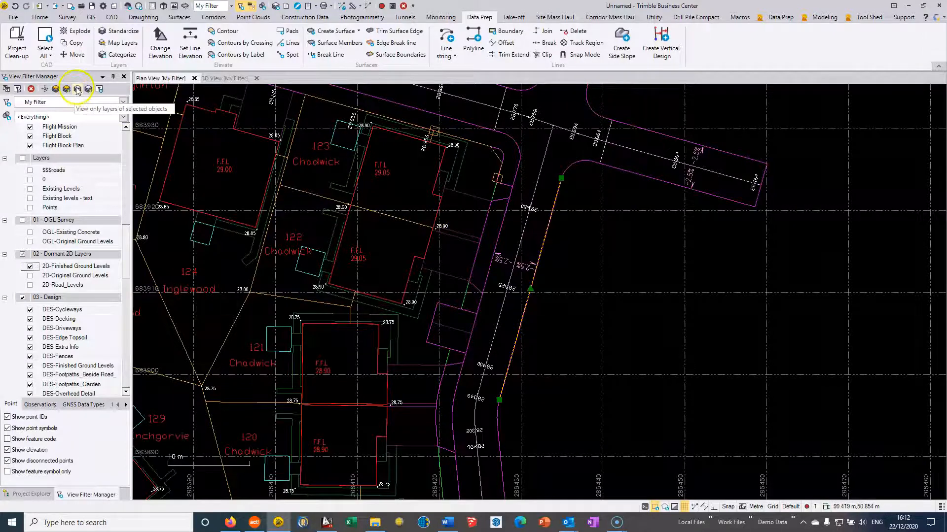
scroll(480, 302, down, 10)
scroll(458, 286, up, 6)
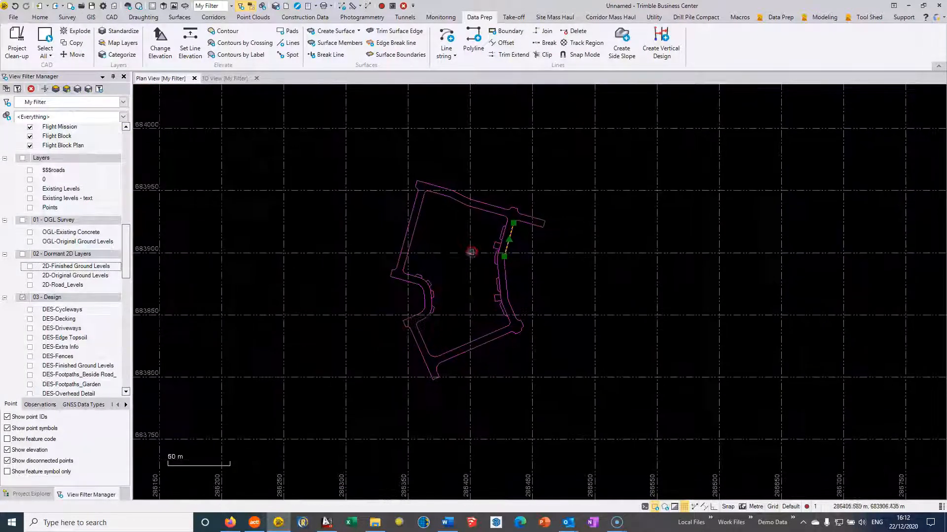
scroll(437, 295, up, 1)
Step: Select all kerblines and run Project Clean-up on the current selection, removing duplicates and joining lines within a 0.010 misconnection tolerance
drag(287, 450, 673, 99)
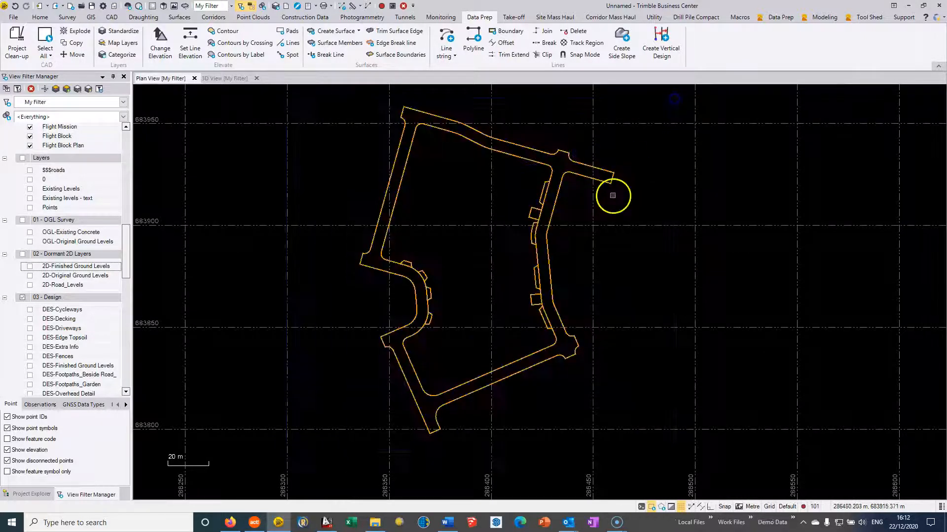
scroll(567, 214, up, 3)
scroll(543, 158, up, 3)
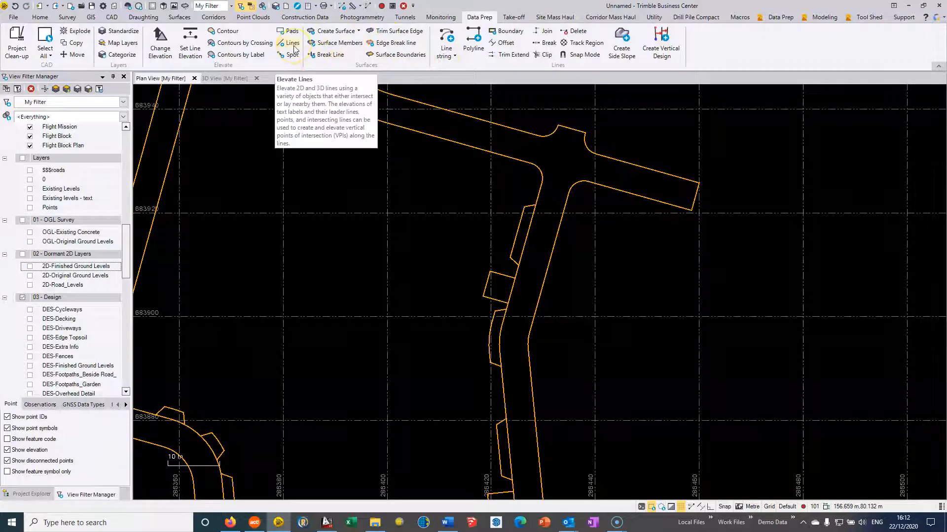
click(266, 42)
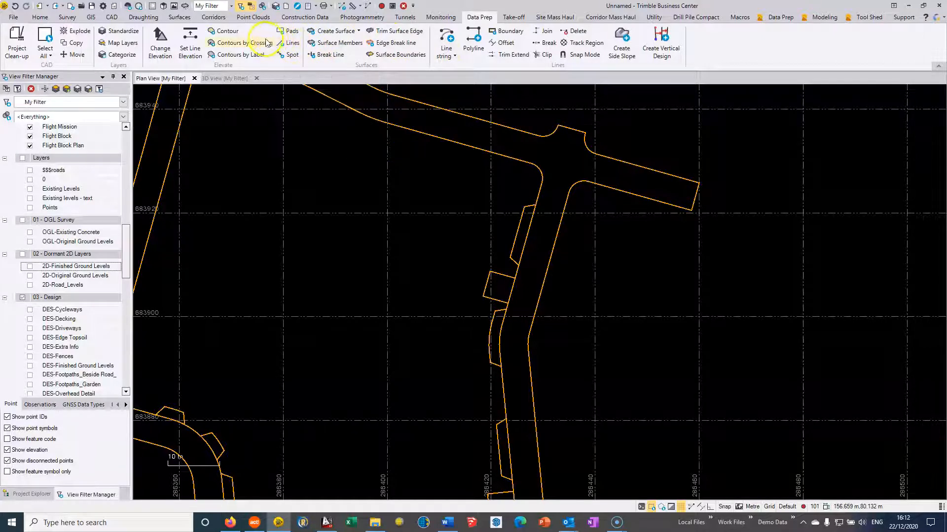
click(17, 31)
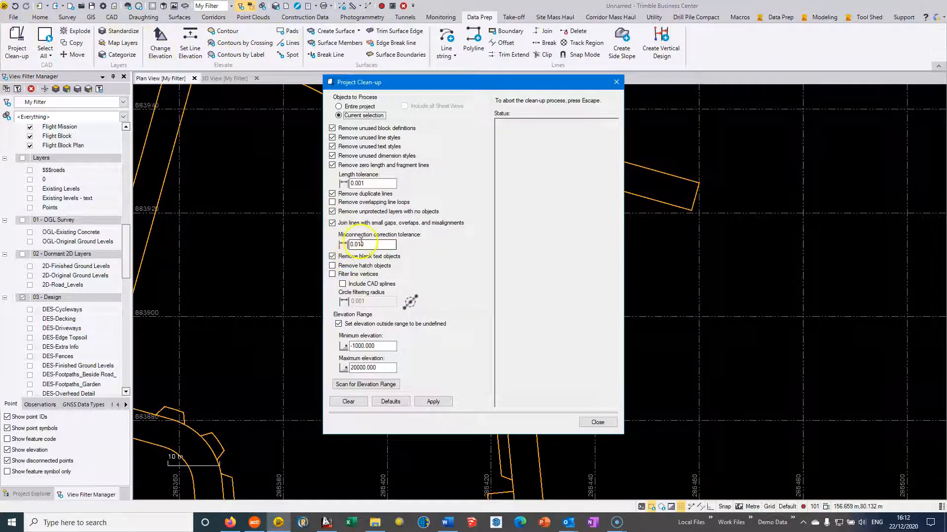
click(437, 401)
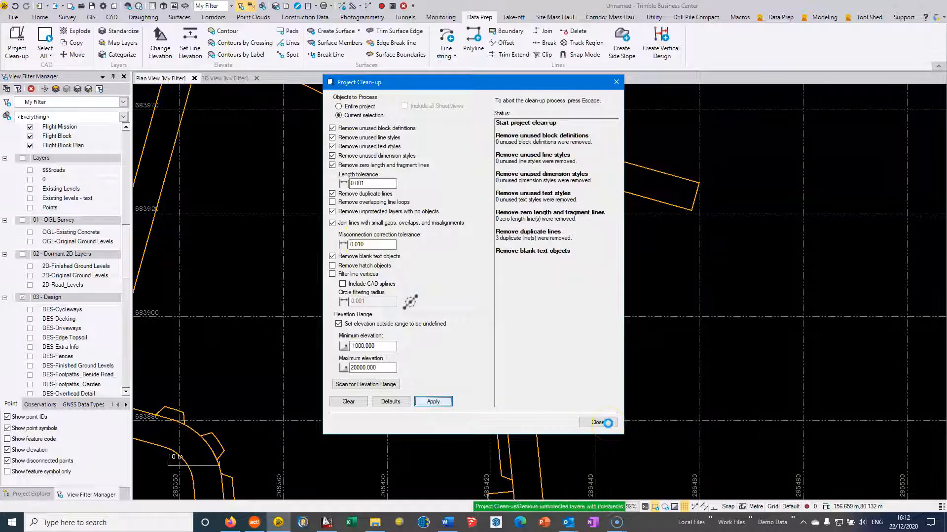
click(610, 426)
click(596, 324)
Step: Select the outer kerbline and check its continuity and elevation in the plan and 3D views
click(539, 289)
scroll(541, 290, down, 4)
middle_drag(526, 281, 443, 324)
scroll(492, 255, up, 4)
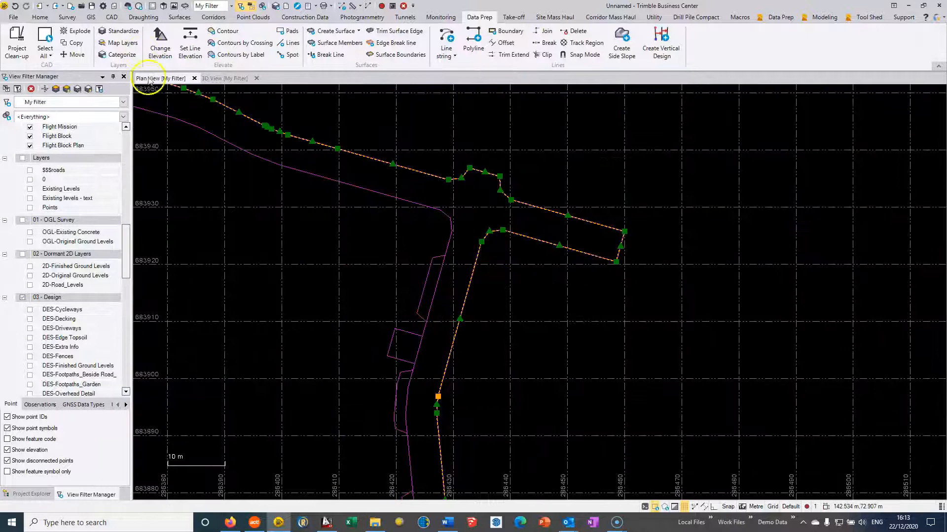
click(220, 80)
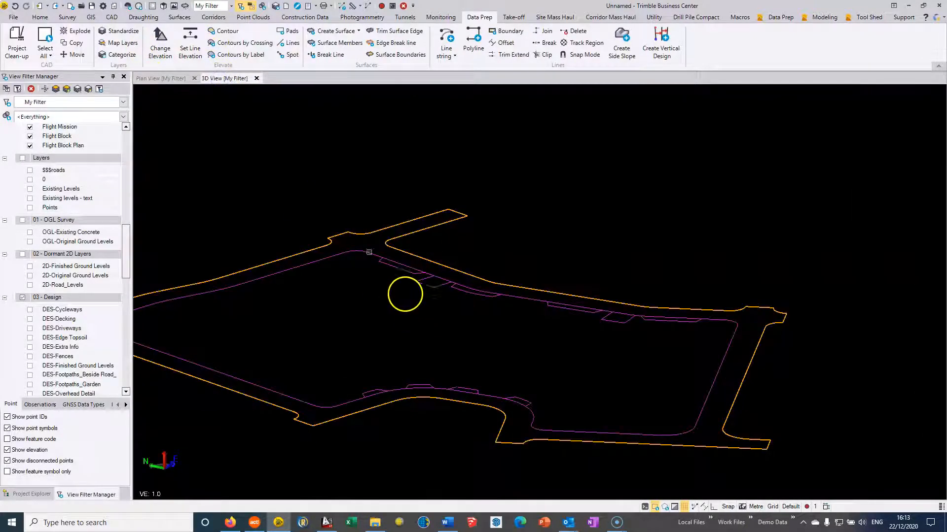
click(175, 80)
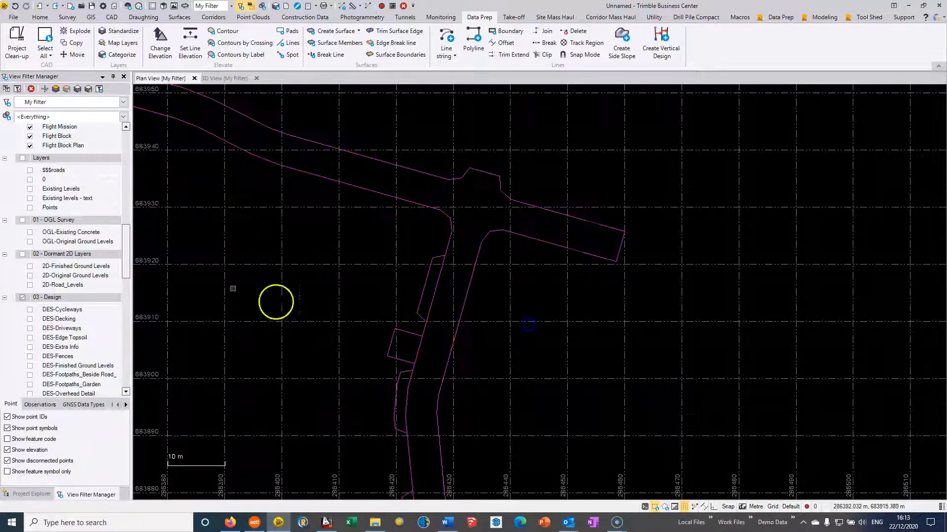
Step: Display the DES-Road_CL layer together with the kerblines
drag(126, 252, 129, 316)
click(29, 259)
middle_drag(537, 296, 510, 338)
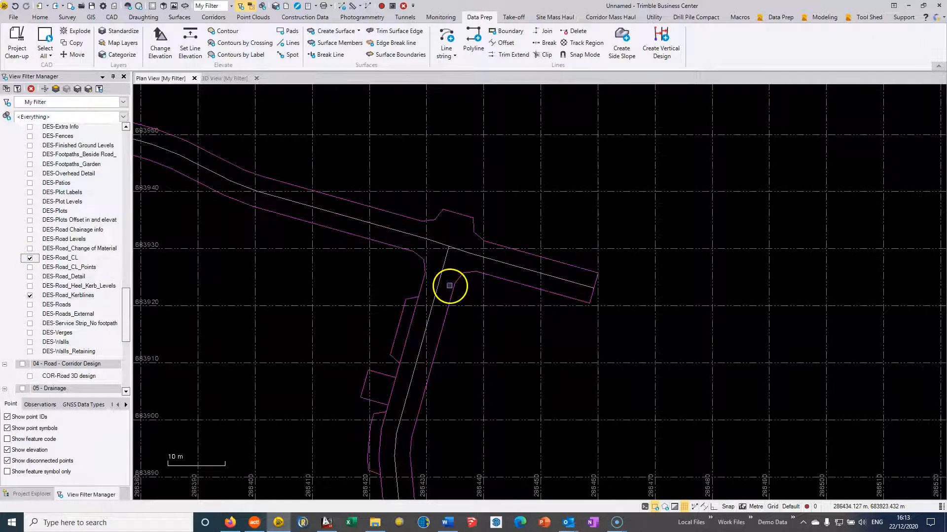
Step: Open the outer kerbline for line string editing with a new vertical point of intersection
click(453, 287)
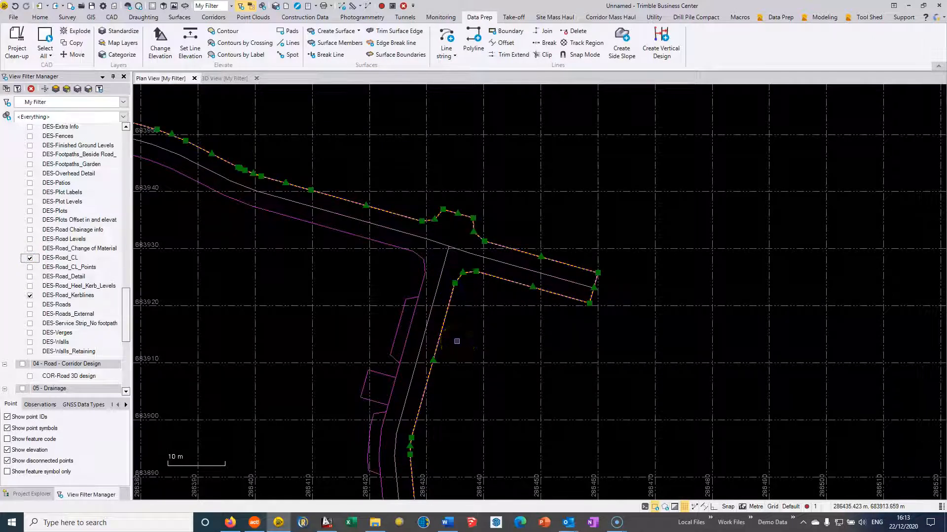
right_click(457, 341)
click(472, 219)
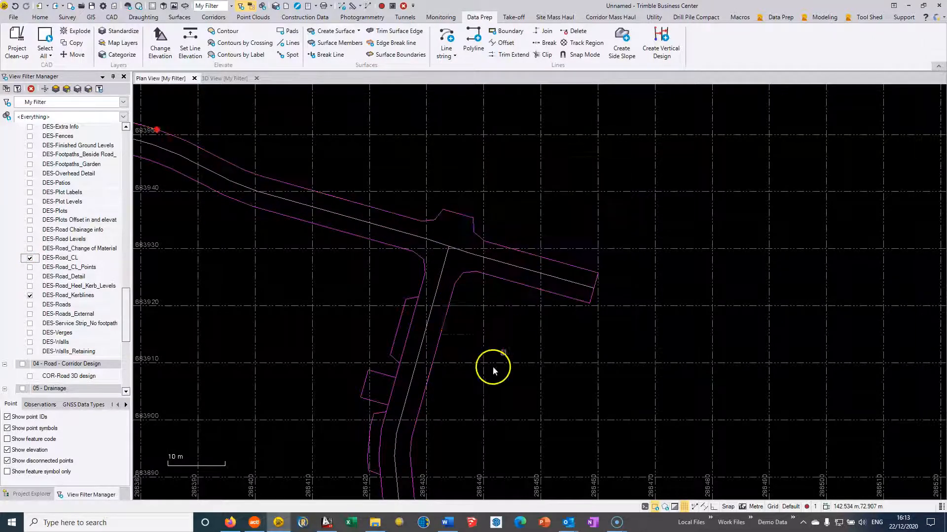
scroll(390, 285, up, 4)
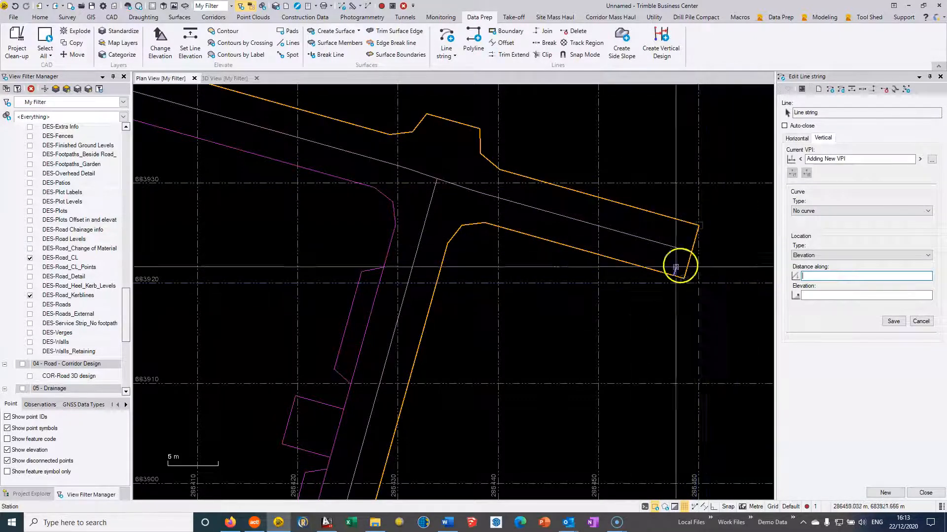
Step: Define the VPI location by offset slope from the side road centreline with a -2.50% crossfall, locking both the reference line and crossfall
click(805, 256)
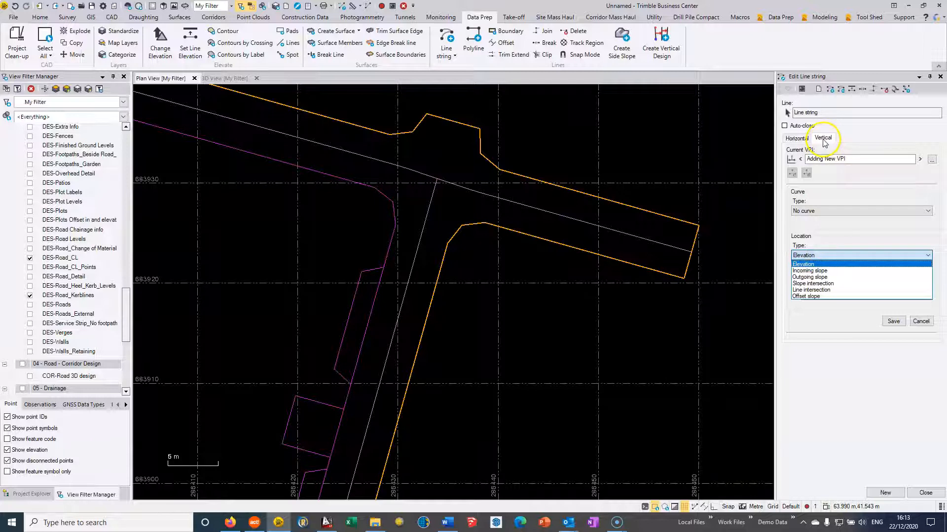
click(812, 296)
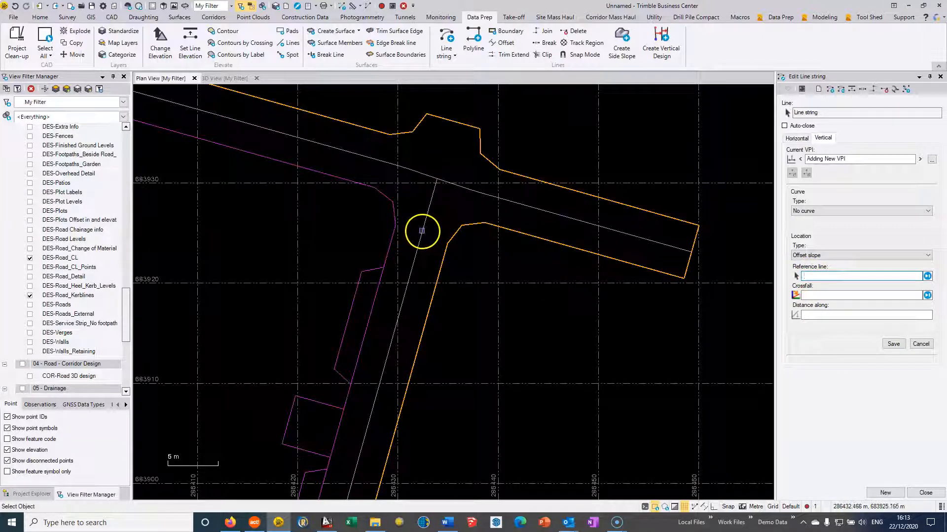
click(422, 231)
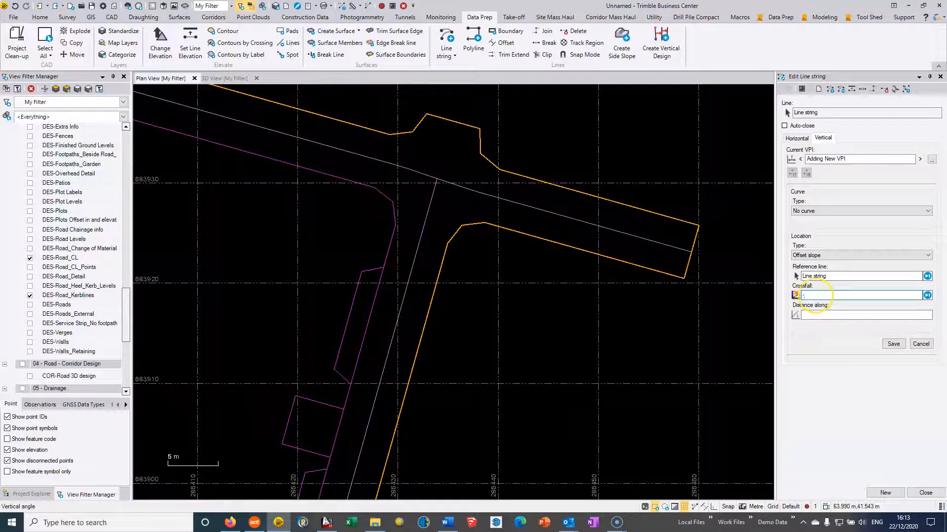
click(809, 314)
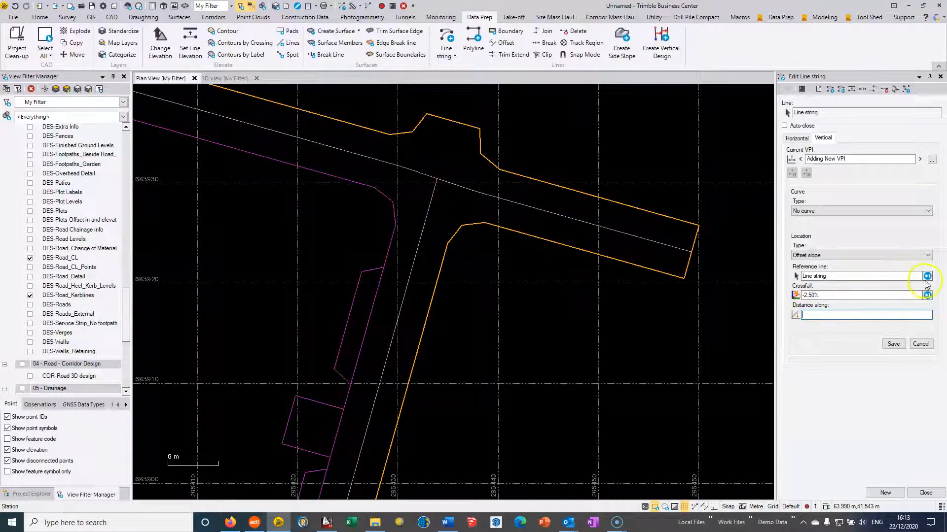
click(927, 277)
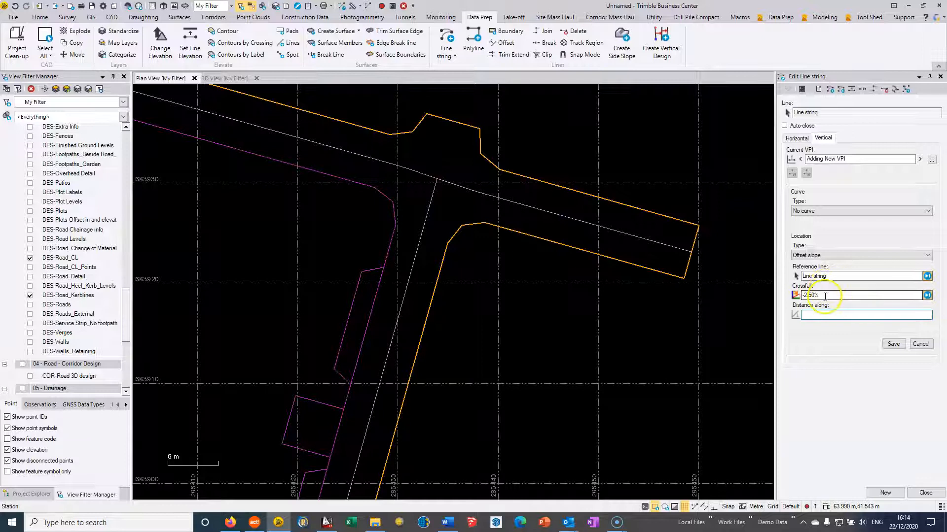
Step: Add offset-slope VPIs to the outer kerbline from the end of the junction curve down the straight beside the side road
scroll(454, 244, up, 4)
middle_drag(454, 244, 535, 288)
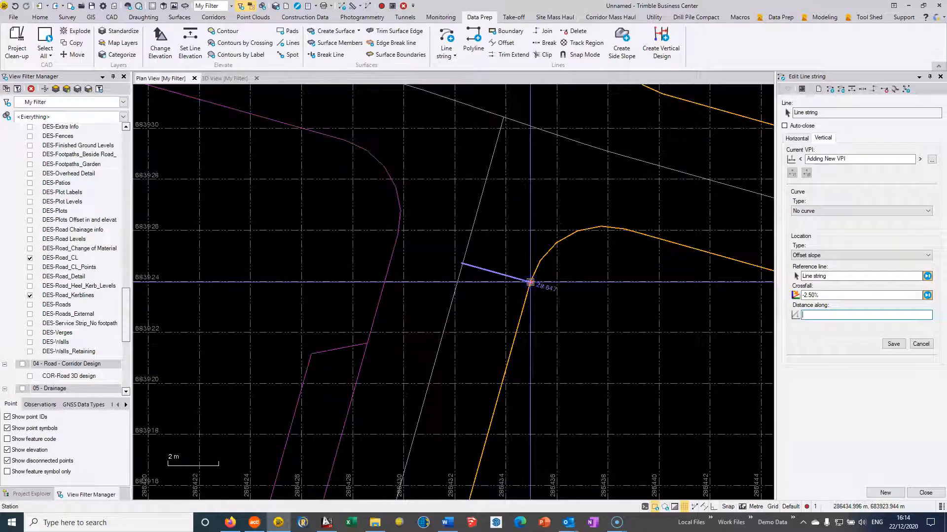
scroll(530, 282, down, 3)
middle_drag(519, 351, 548, 226)
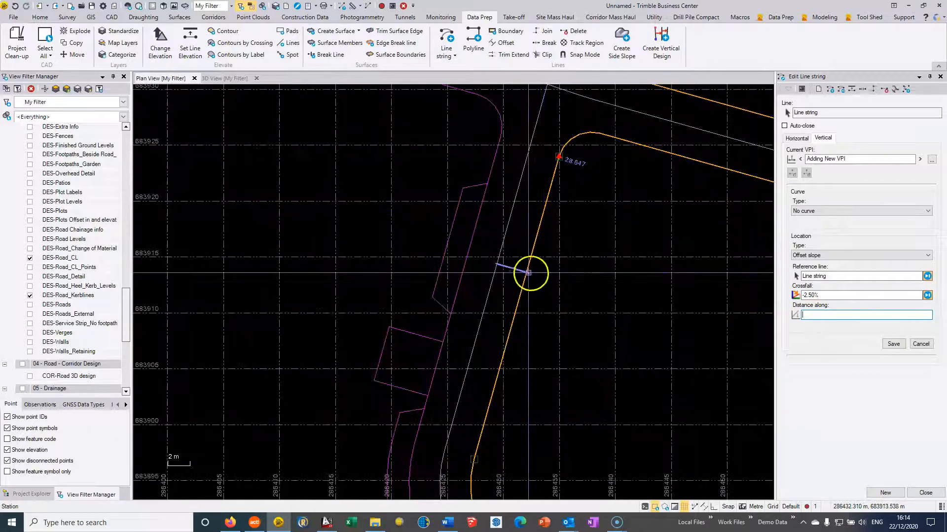
click(527, 271)
click(503, 339)
middle_drag(506, 387, 505, 274)
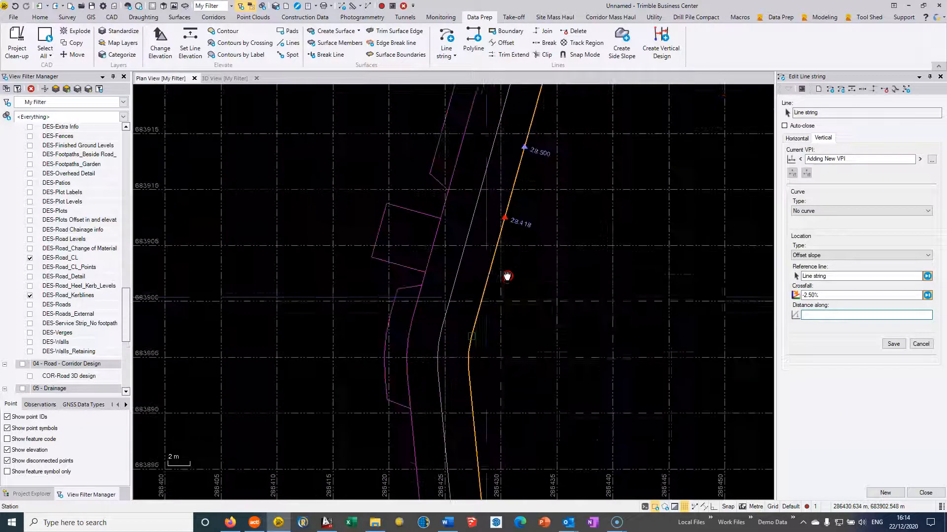
Step: Add offset-slope VPIs to the outer kerbline around the first bend, along the straight and through the second bend of the side road
click(480, 308)
middle_drag(488, 351, 493, 257)
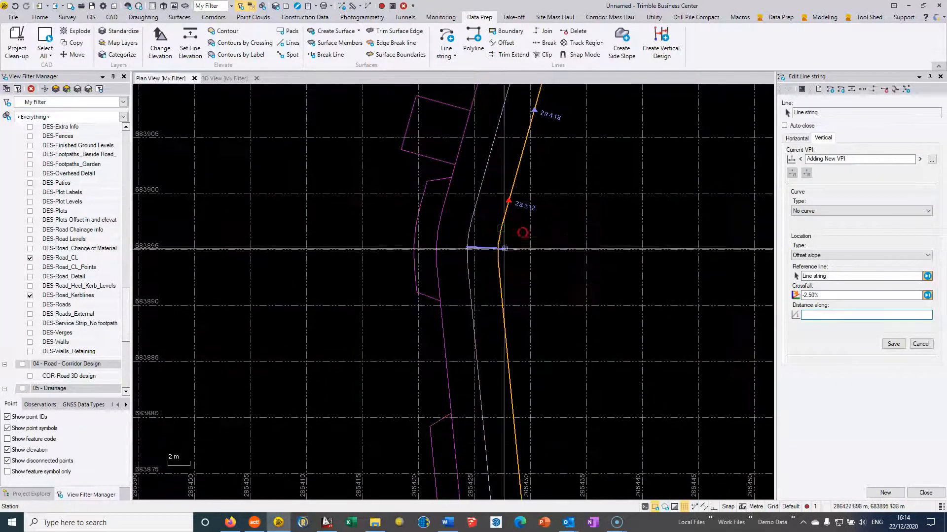
click(498, 259)
middle_drag(511, 338, 491, 241)
click(496, 345)
middle_drag(496, 345, 460, 203)
click(465, 295)
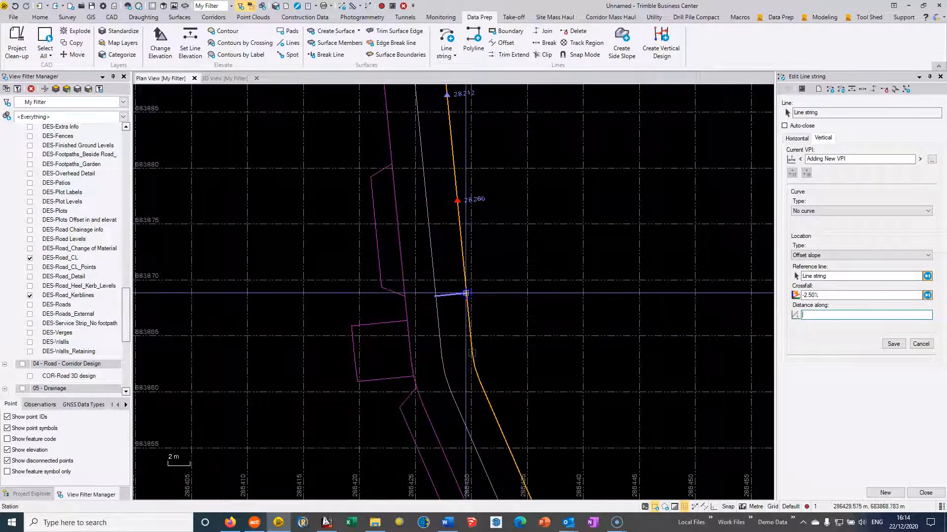
click(468, 341)
middle_drag(468, 342, 435, 249)
click(430, 242)
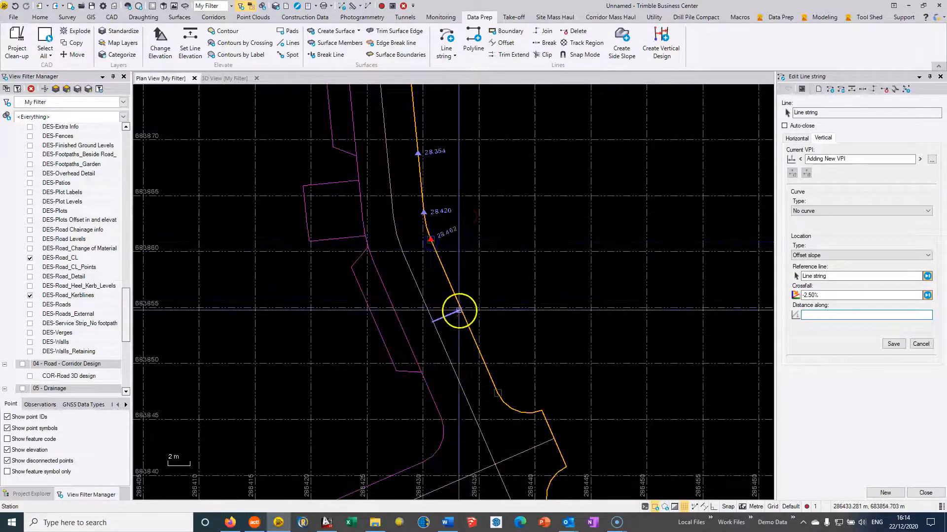
Step: Add offset-slope VPIs to the outer kerbline from the second bend to the lower turning head, including the curve start and head corner
scroll(461, 313, down, 2)
middle_drag(460, 295, 452, 202)
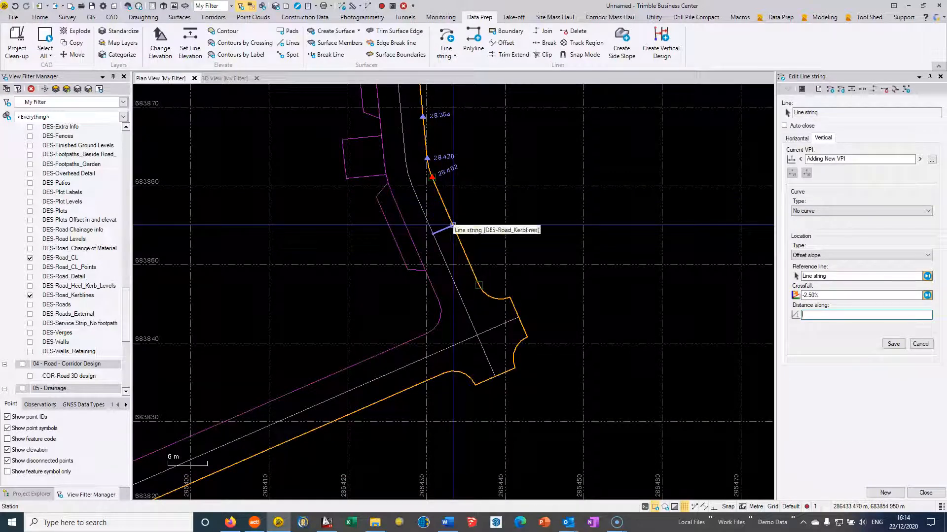
click(453, 226)
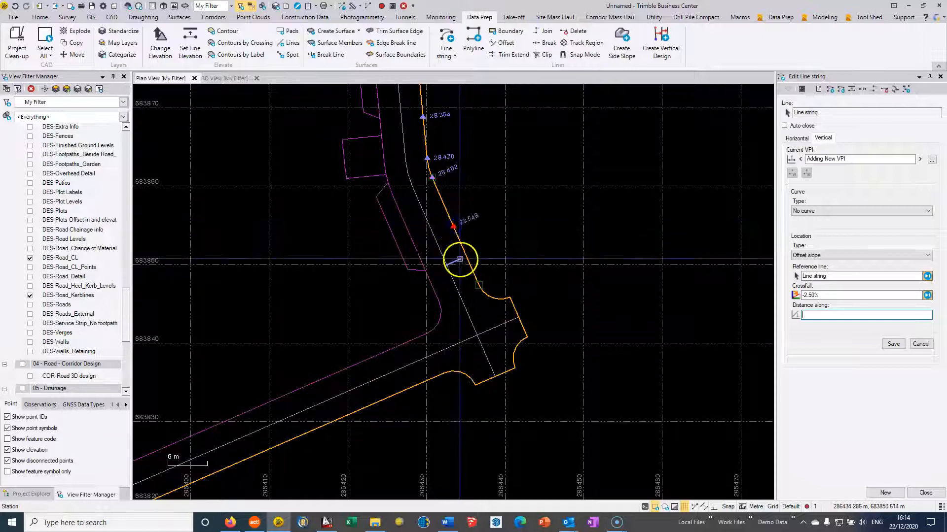
click(473, 271)
scroll(476, 282, up, 4)
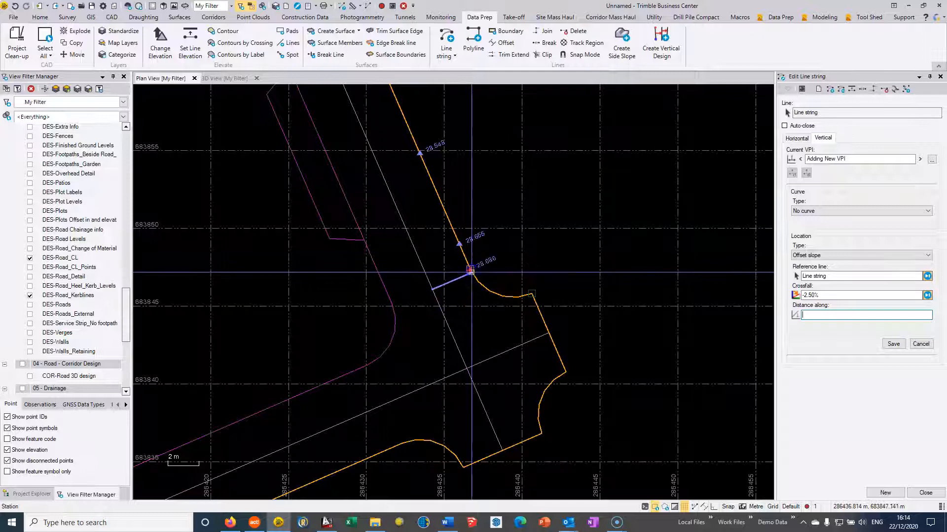
click(486, 290)
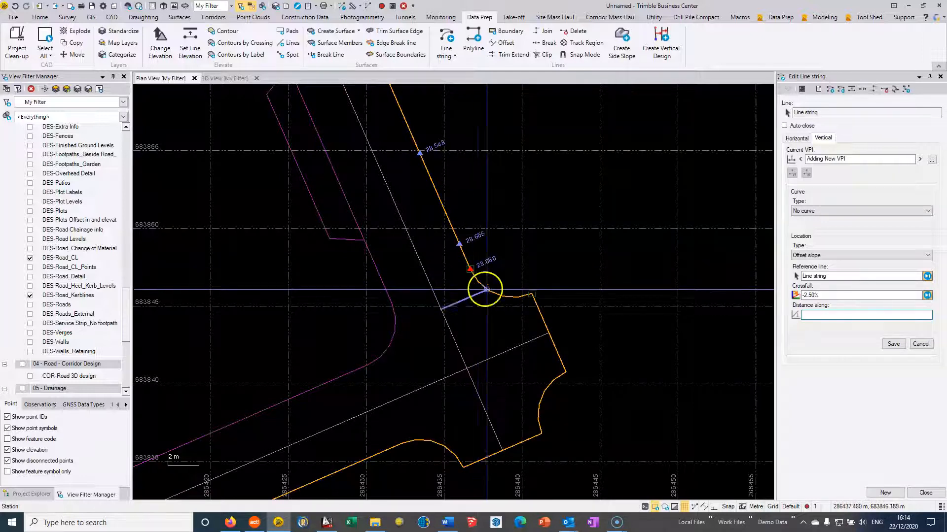
click(532, 294)
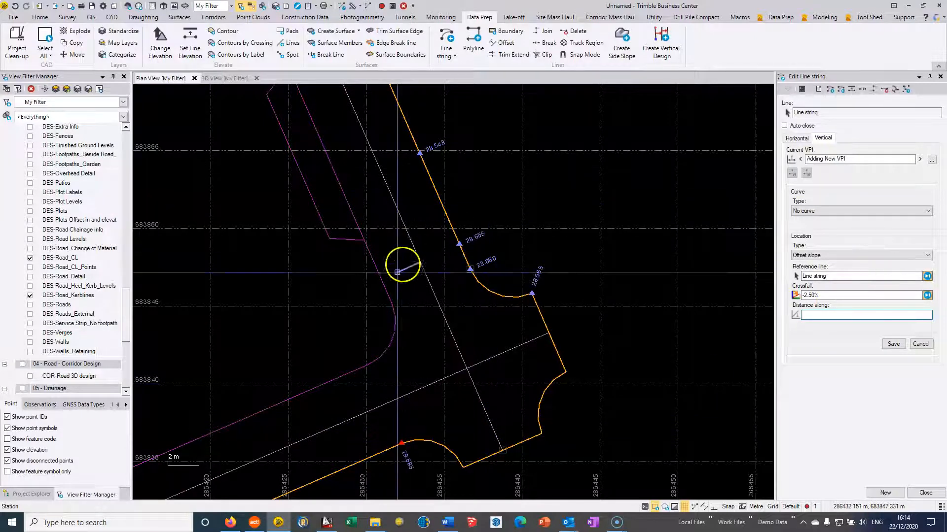
Step: Open the inner kerbline for vertical editing and set the VPI location to offset slope from the side road centreline with a -2.50% crossfall
middle_drag(386, 251, 428, 304)
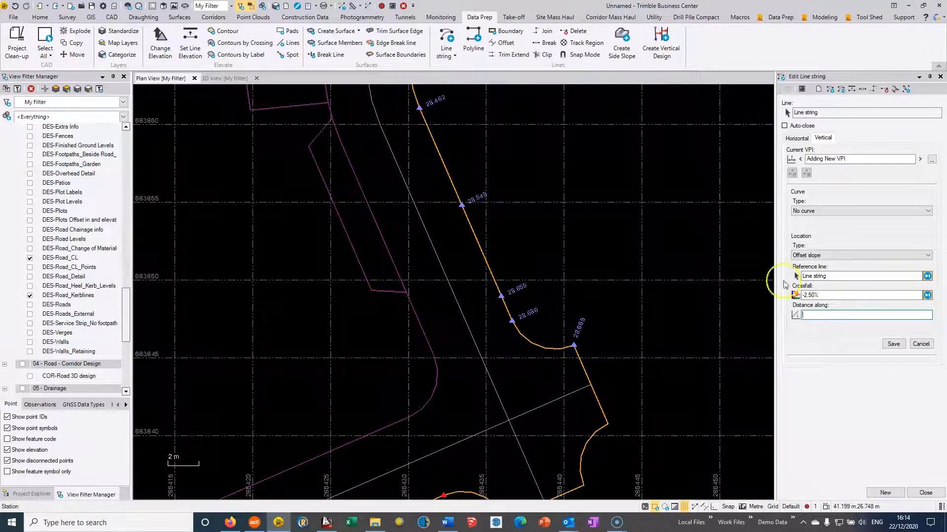
click(823, 112)
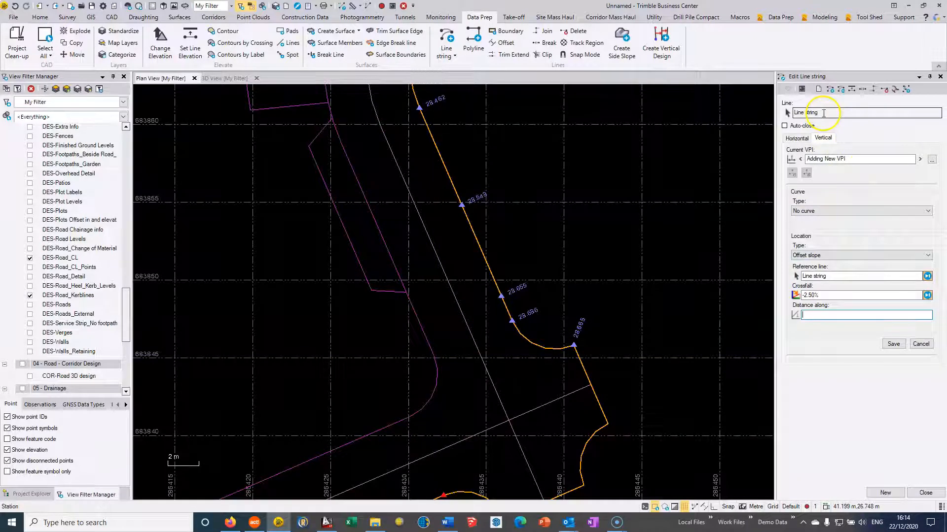
click(424, 338)
click(852, 275)
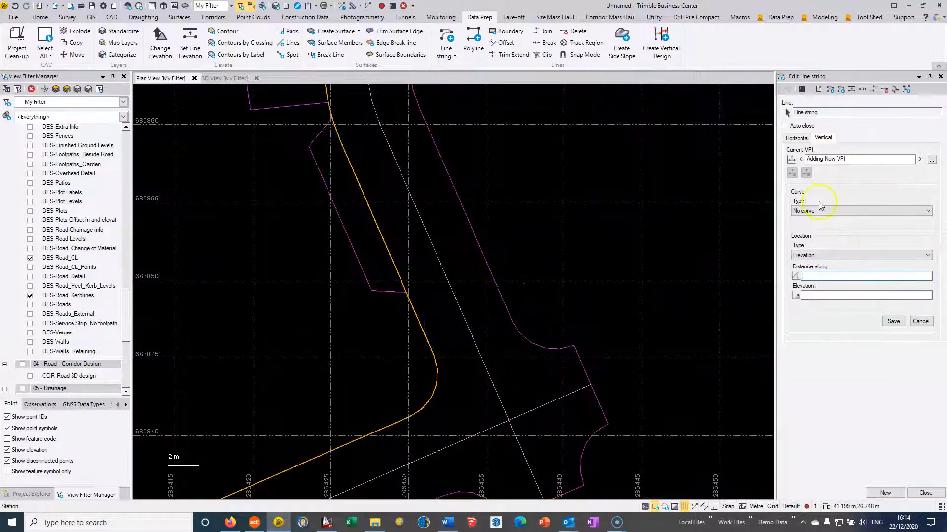
click(828, 256)
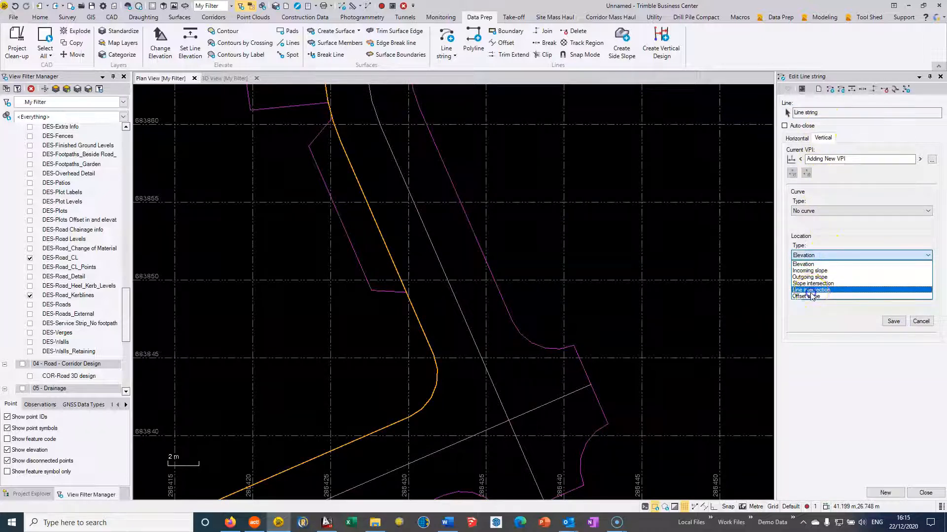
click(811, 289)
click(810, 255)
click(813, 298)
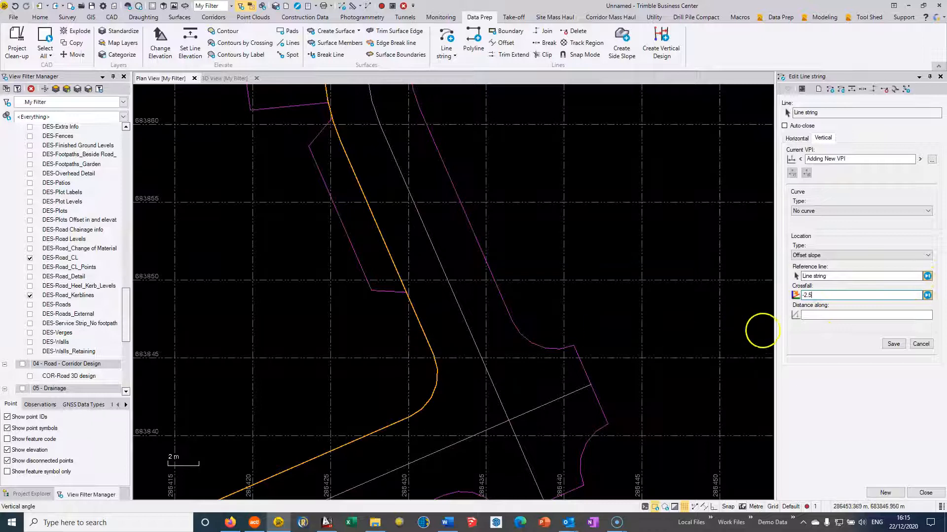
click(805, 316)
Step: Add offset-slope VPIs to the inner kerbline from the lower junction curve past the first two parking bays, picking the bay ends
click(433, 355)
click(407, 292)
middle_drag(362, 193, 414, 313)
click(386, 239)
middle_drag(413, 158, 395, 225)
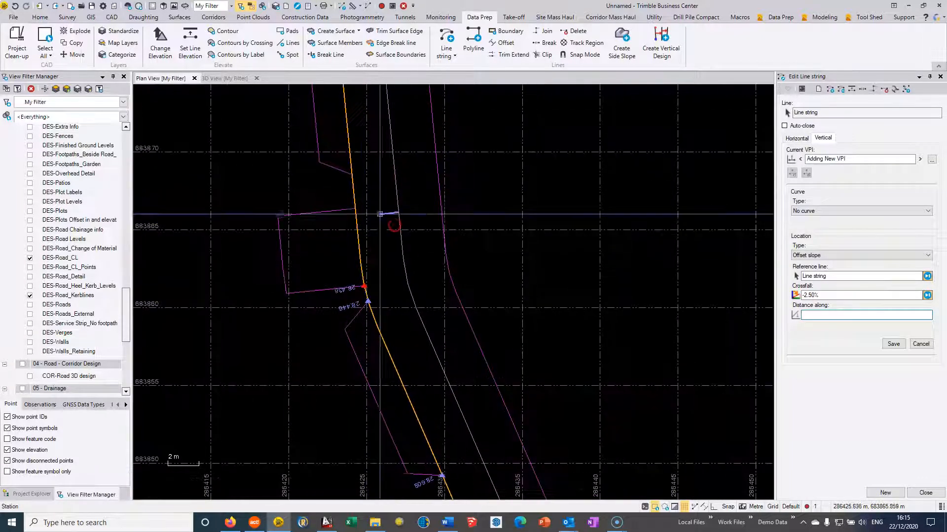
click(355, 209)
click(351, 174)
middle_drag(340, 155, 413, 340)
scroll(401, 303, down, 1)
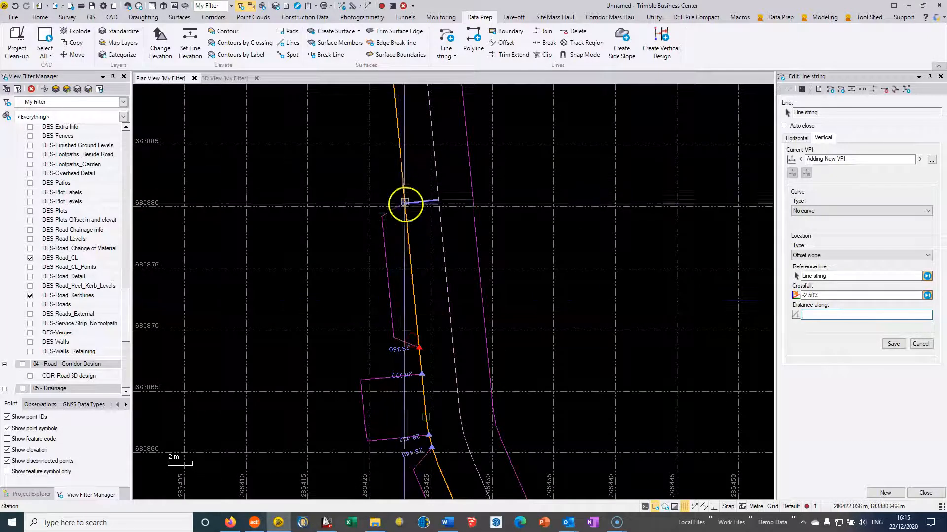
Step: Add offset-slope VPIs to the inner kerbline from the far end of the third bay around the upper bend of the side road
click(405, 202)
middle_drag(393, 136, 456, 338)
click(451, 277)
click(451, 241)
click(457, 183)
click(468, 146)
click(471, 131)
Step: Add offset-slope VPIs to the inner kerbline at the remaining upper bay ends and at the start of the upper junction curve
middle_drag(480, 141, 486, 364)
click(493, 295)
click(501, 264)
click(542, 121)
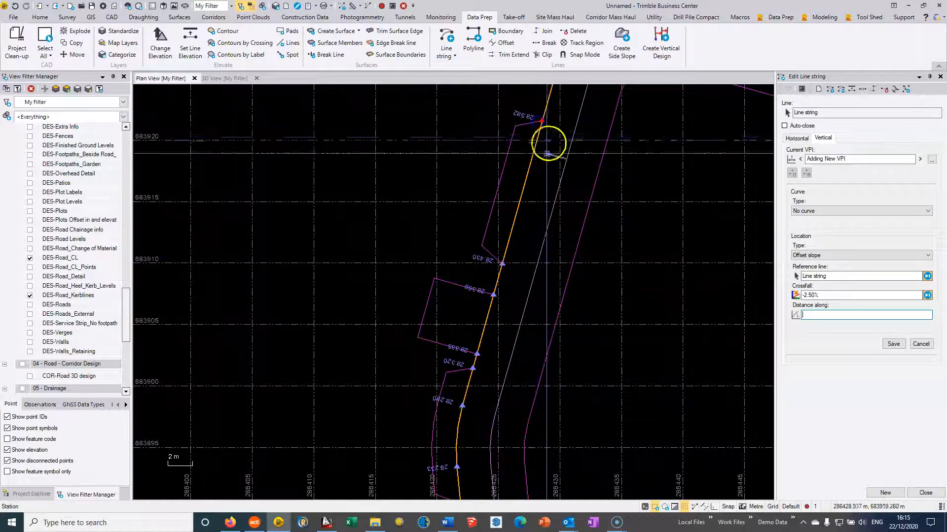
middle_drag(548, 143, 489, 428)
click(497, 354)
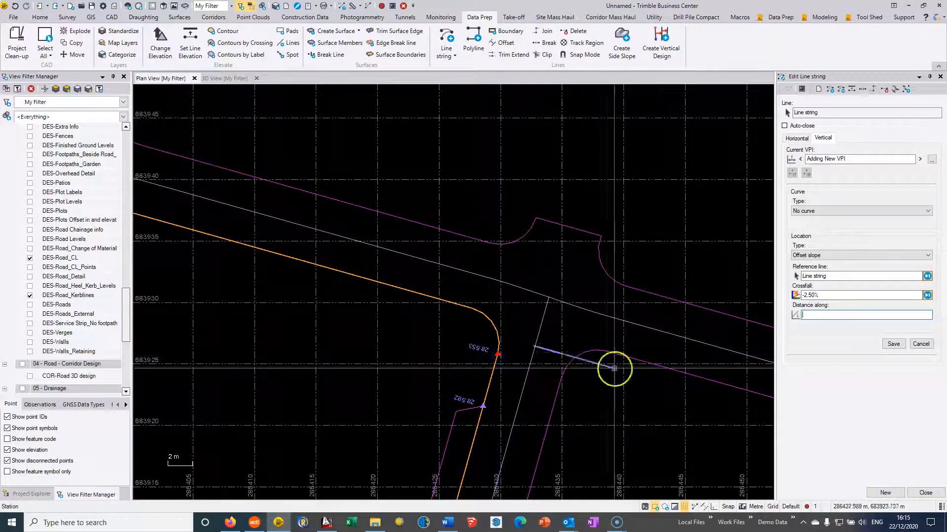
Step: Examine the inner kerbline's new VPIs along the side road in the 3D view
click(215, 78)
right_drag(505, 294, 429, 283)
scroll(527, 238, up, 3)
scroll(528, 238, up, 1)
right_drag(499, 264, 457, 264)
mouse_move(621, 209)
right_down()
mouse_move(590, 235)
mouse_move(620, 214)
right_up()
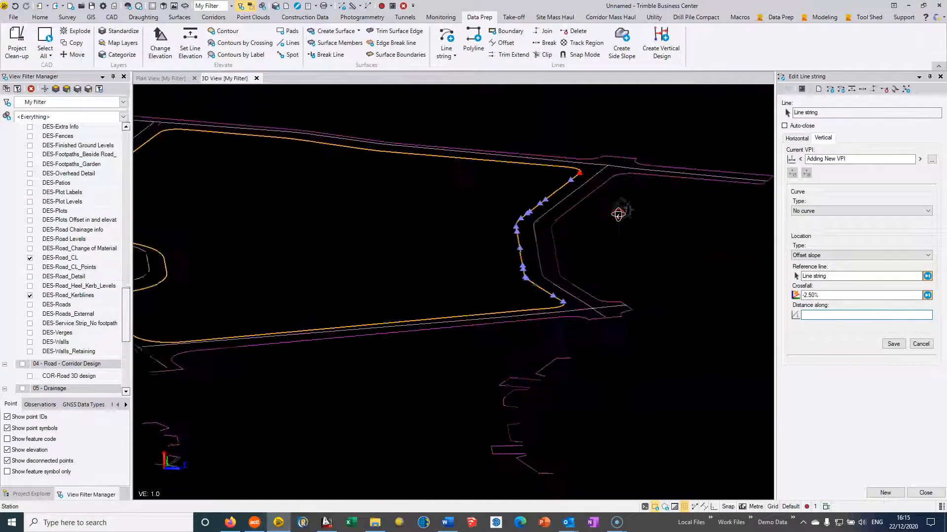
middle_drag(585, 233, 624, 266)
middle_drag(401, 262, 526, 271)
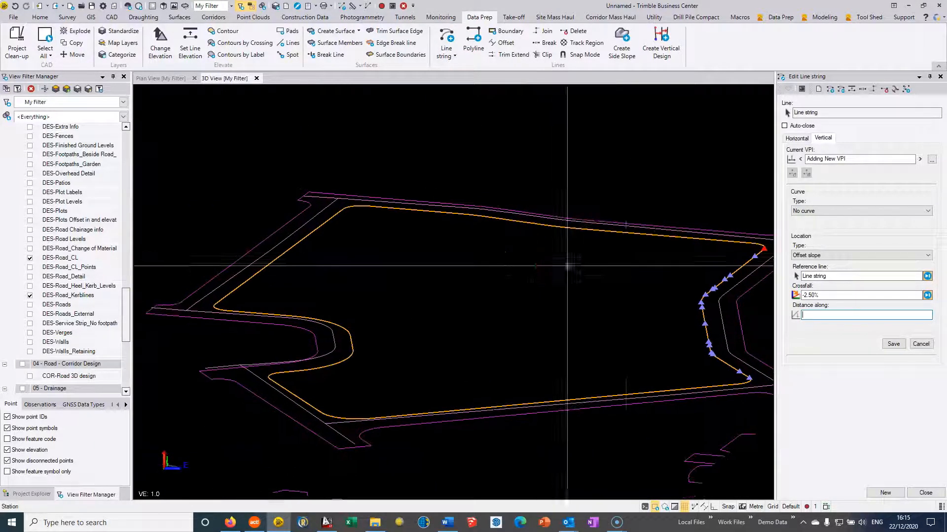
middle_drag(623, 256, 341, 237)
right_drag(476, 234, 492, 246)
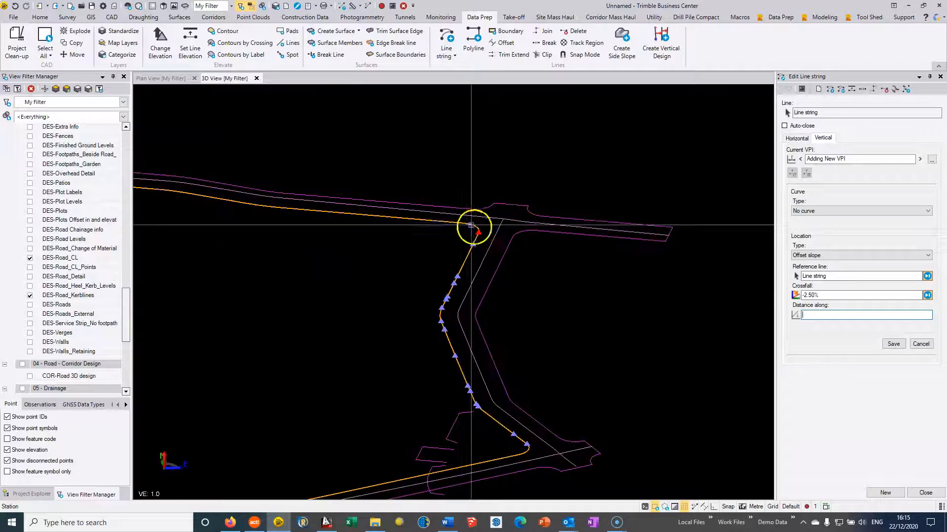
Step: Examine the rest of the inner kerbline loop and the parking bay nearest the upper junction in 3D
middle_drag(258, 241, 534, 284)
right_drag(406, 245, 429, 228)
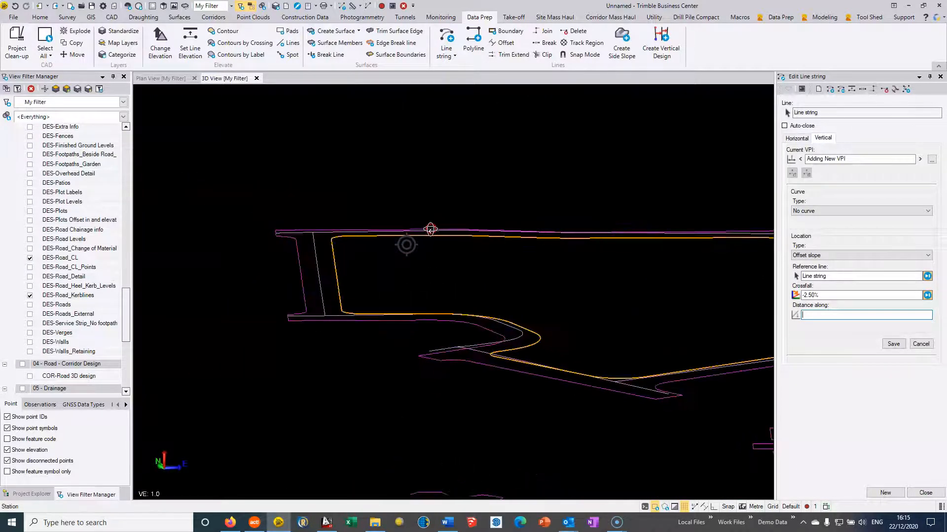
right_drag(342, 236, 348, 258)
scroll(354, 261, down, 2)
middle_drag(486, 285, 425, 305)
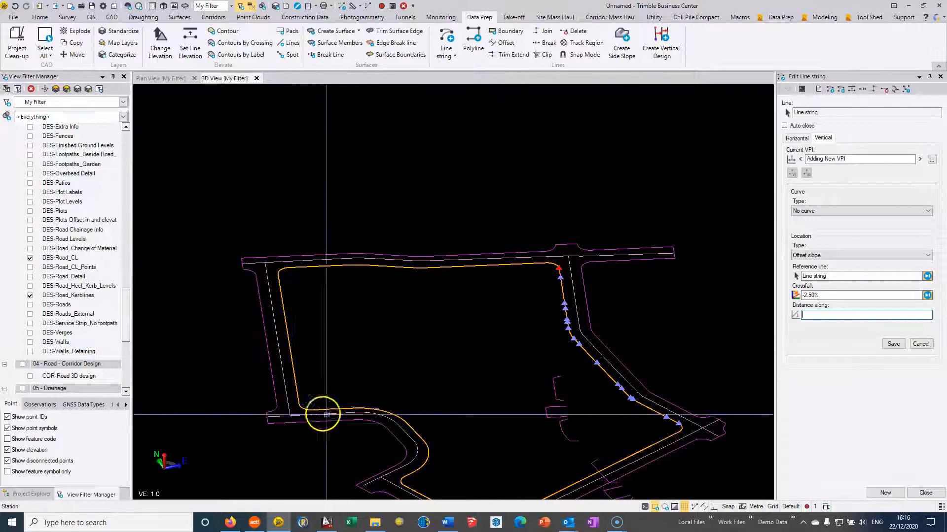
mouse_move(458, 422)
middle_down()
mouse_move(434, 307)
mouse_move(465, 411)
middle_up()
middle_drag(529, 243, 539, 408)
scroll(512, 249, up, 3)
mouse_move(481, 244)
middle_down()
mouse_move(474, 222)
mouse_move(473, 257)
middle_up()
middle_drag(498, 196, 503, 330)
scroll(509, 215, up, 4)
middle_drag(512, 215, 513, 313)
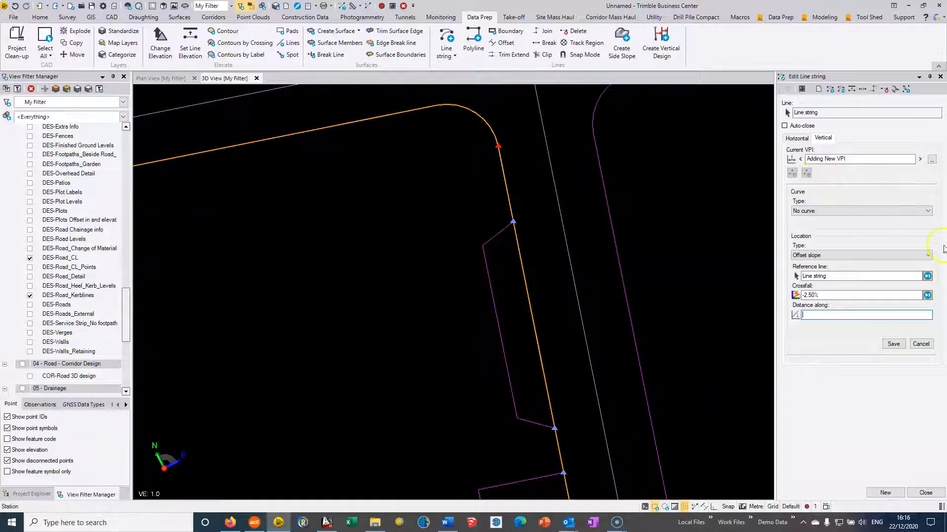
Step: In plan view, open the uppermost parking bay outline for vertical editing with offset-slope VPIs from the adjacent kerbline at a 2.50% crossfall
click(161, 79)
scroll(606, 339, down, 6)
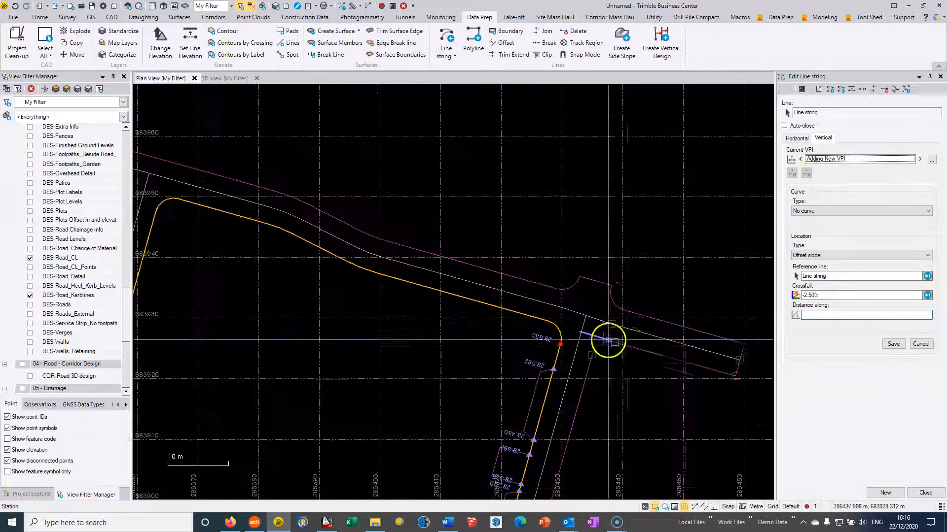
scroll(574, 291, up, 6)
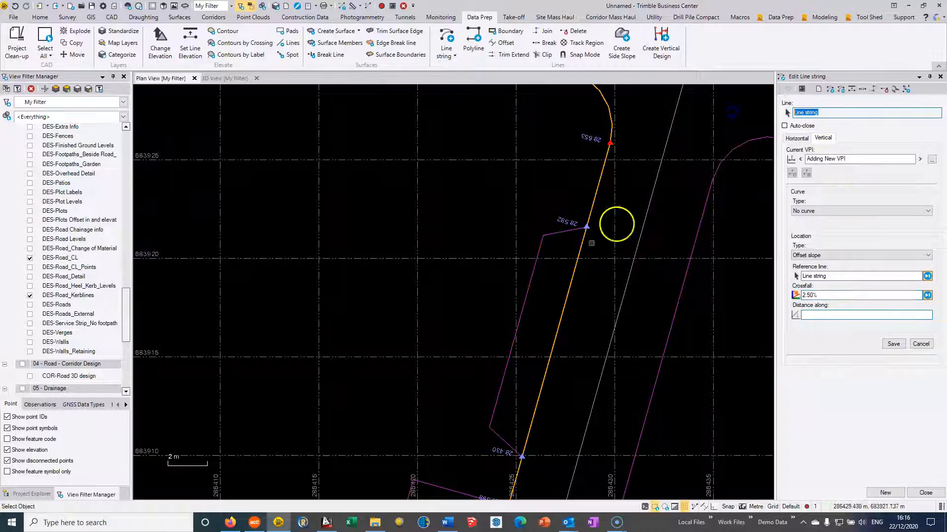
click(529, 287)
click(846, 246)
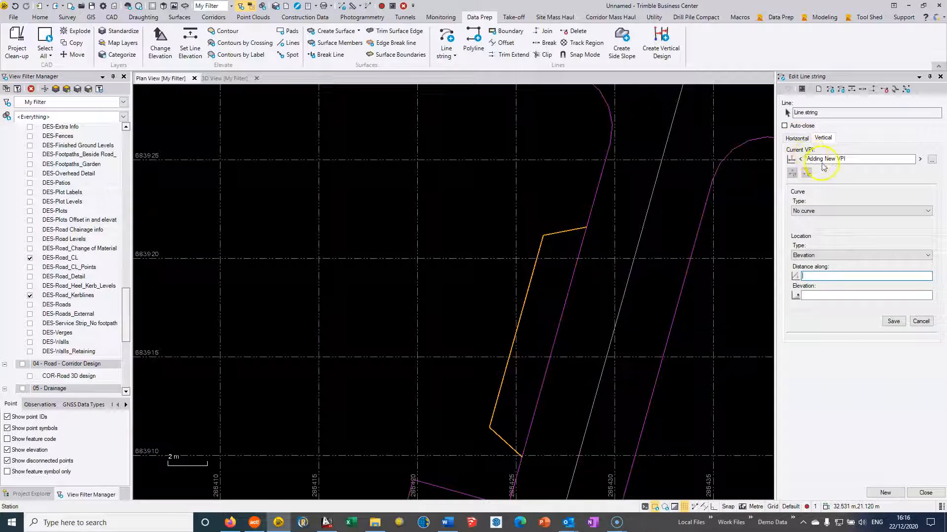
click(830, 253)
click(820, 295)
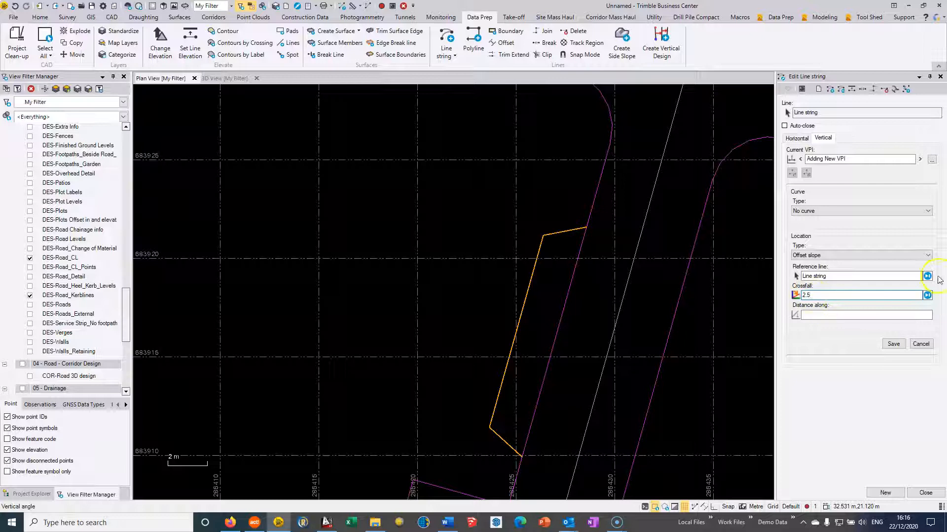
click(869, 317)
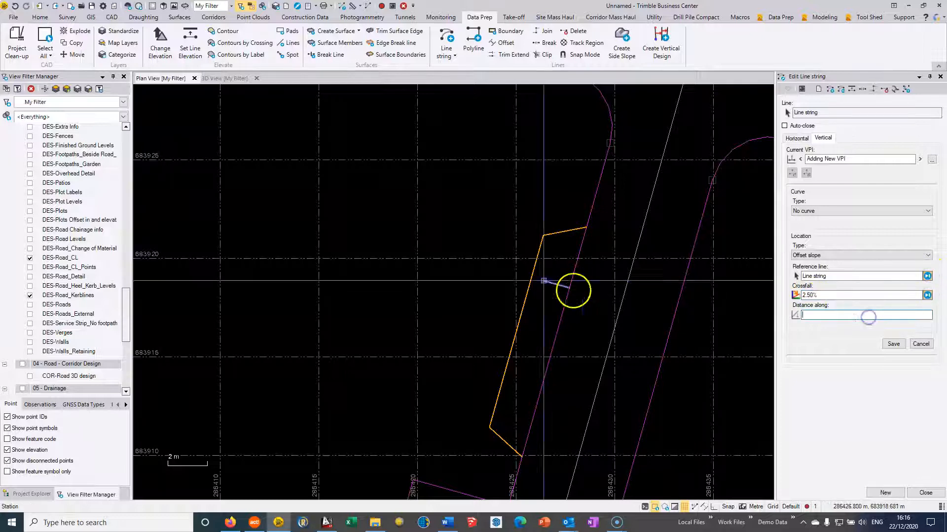
Step: Add offset-slope VPIs at the four vertices of the uppermost parking bay outline and check the bay in 3D
scroll(587, 217, up, 2)
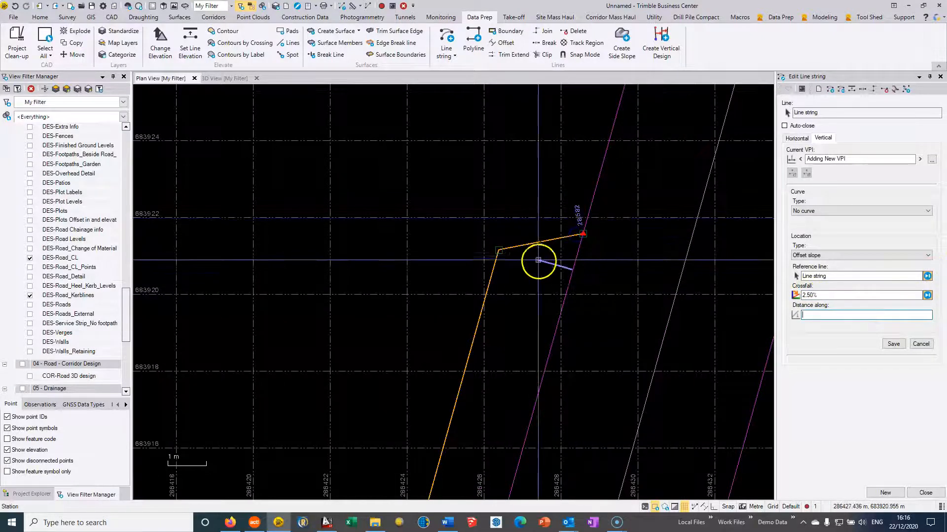
click(499, 250)
middle_drag(480, 402, 529, 137)
click(444, 359)
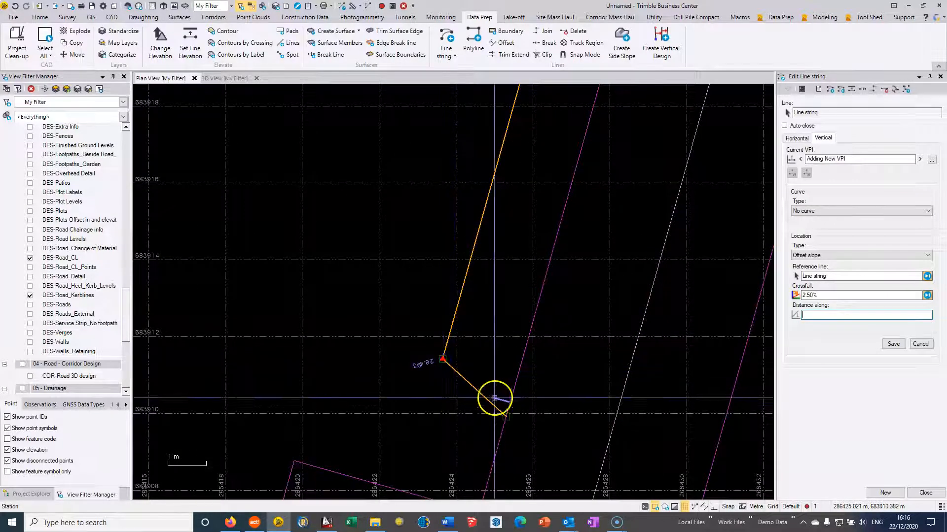
click(505, 416)
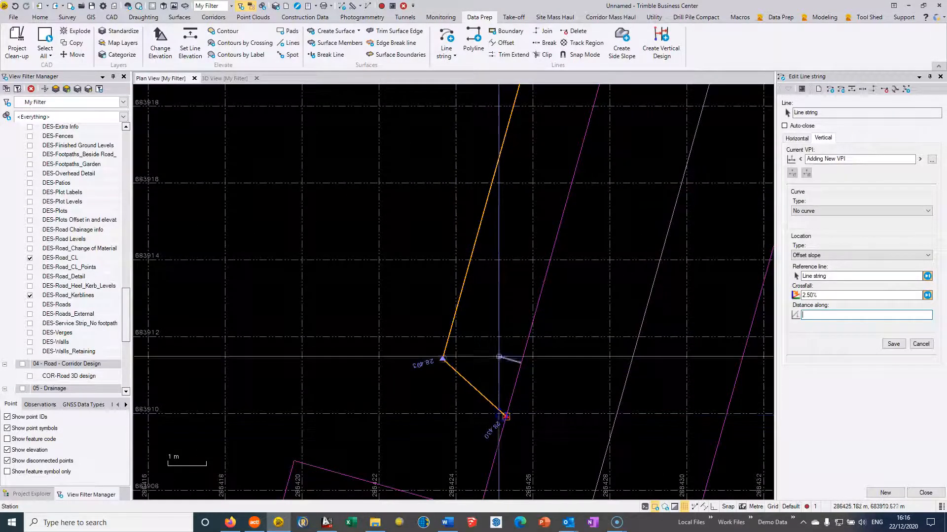
click(217, 79)
mouse_move(482, 228)
shift+middle_down()
mouse_move(508, 275)
mouse_move(507, 186)
mouse_move(498, 290)
mouse_move(513, 247)
mouse_move(485, 244)
mouse_move(486, 169)
mouse_move(533, 326)
shift+middle_up()
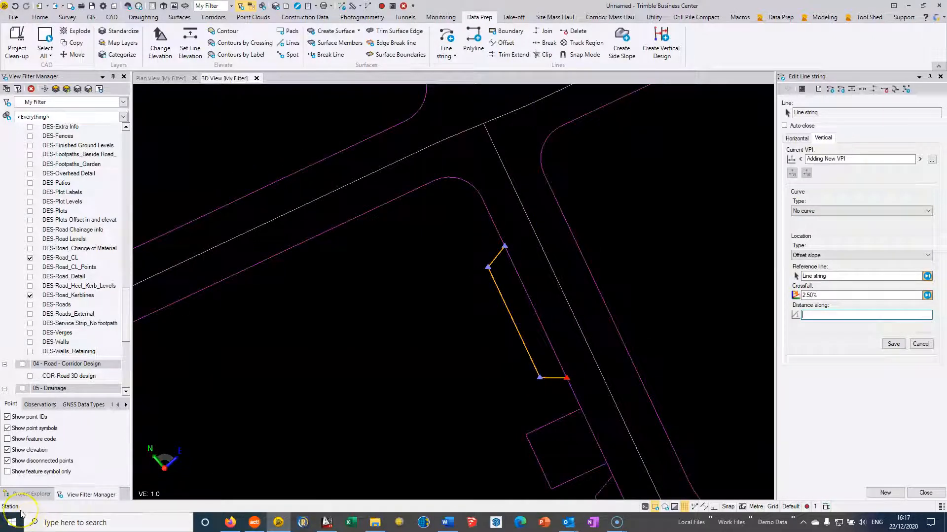
Step: Break the kerbline at the lower corner of the upper road's eastern end, separating it from the end line
click(560, 218)
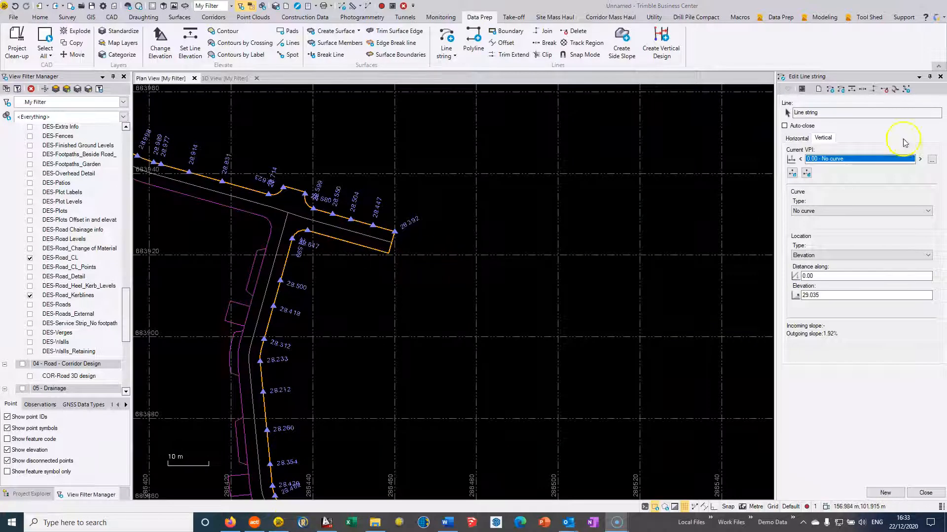
scroll(431, 248, up, 3)
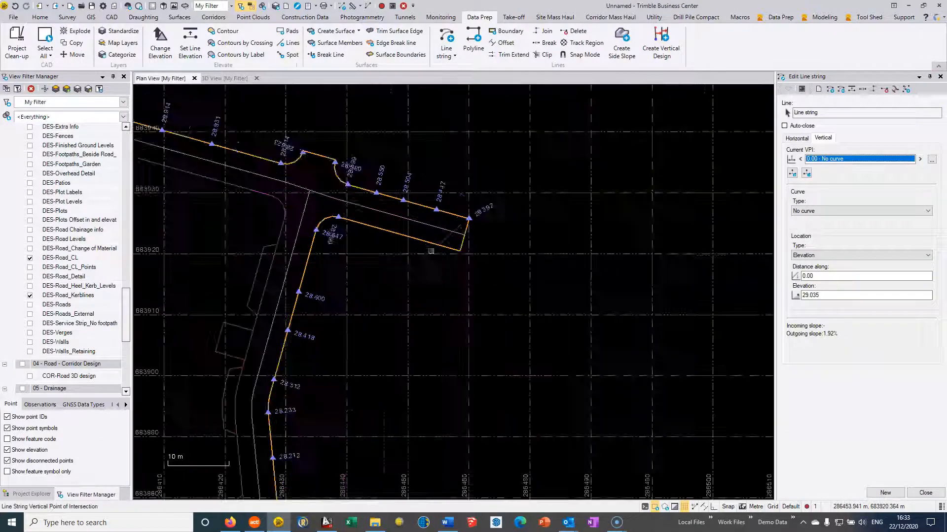
middle_drag(487, 211, 506, 250)
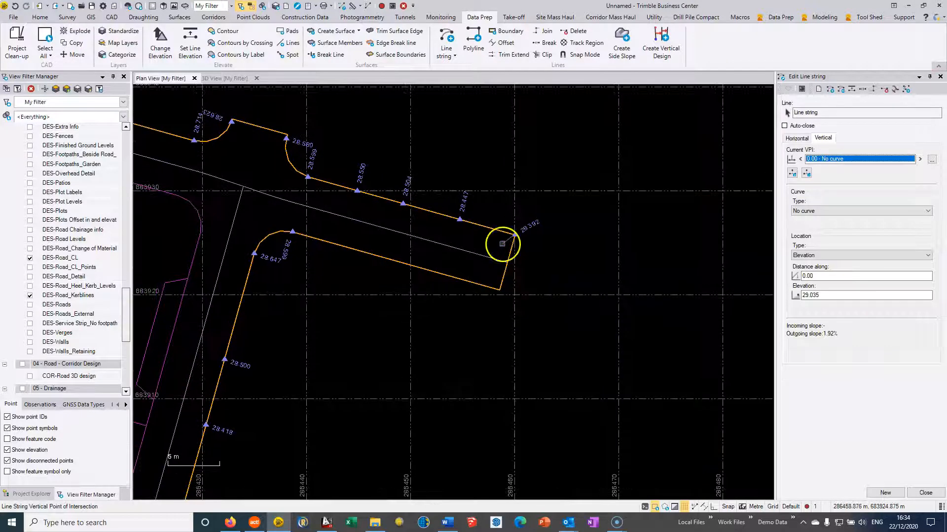
middle_drag(511, 247, 503, 224)
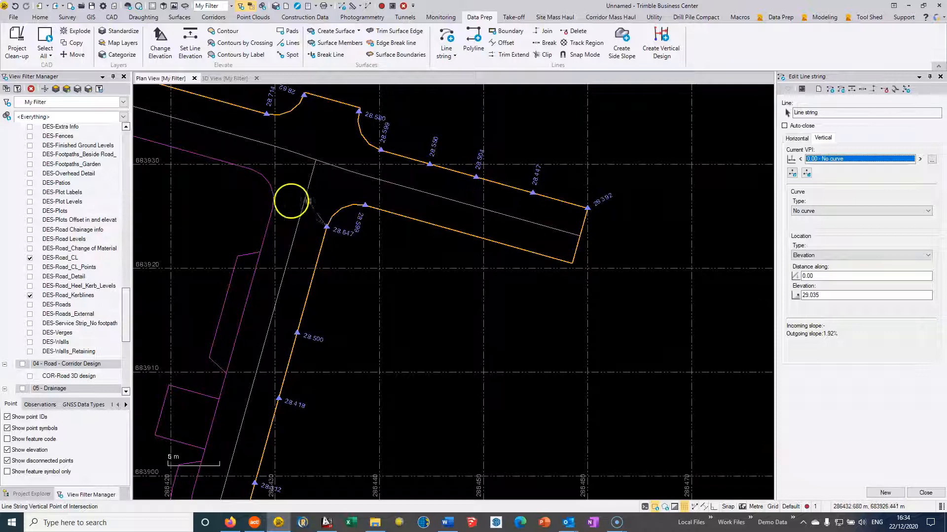
click(940, 77)
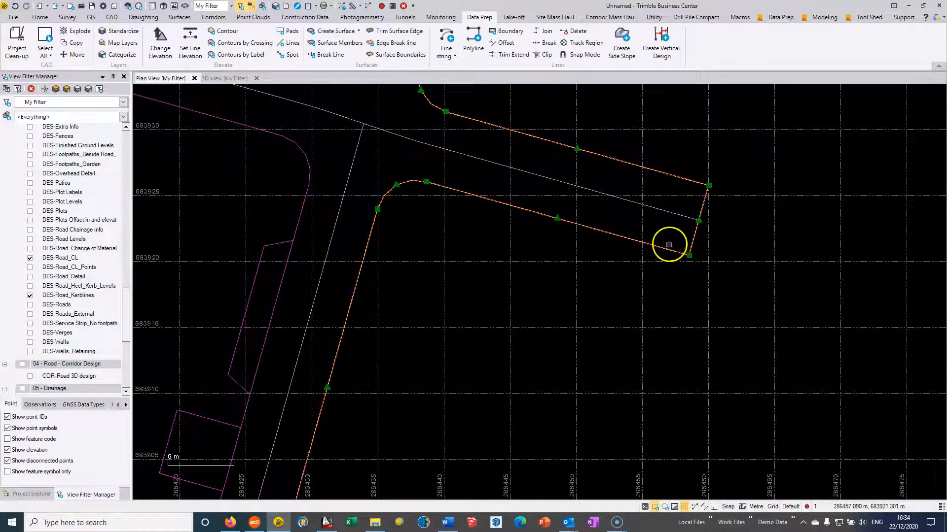
right_click(667, 250)
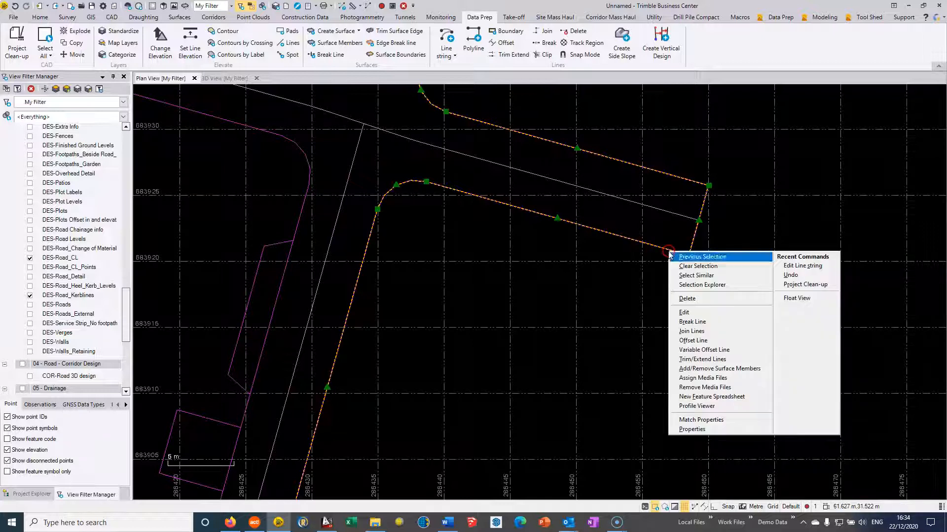
click(692, 322)
click(570, 262)
click(940, 77)
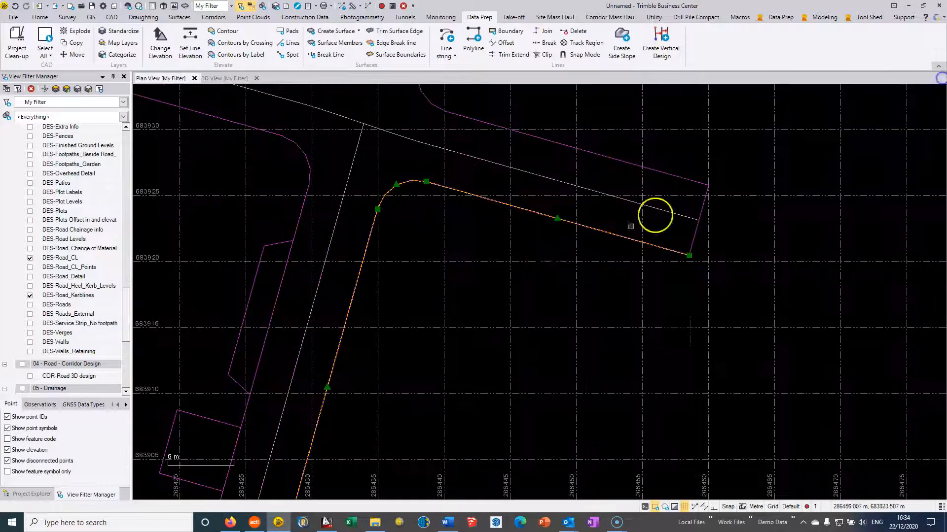
Step: Open the separated lower kerbline for editing and set up new offset-slope VPIs from the road centreline at a -2.50% crossfall
right_click(584, 226)
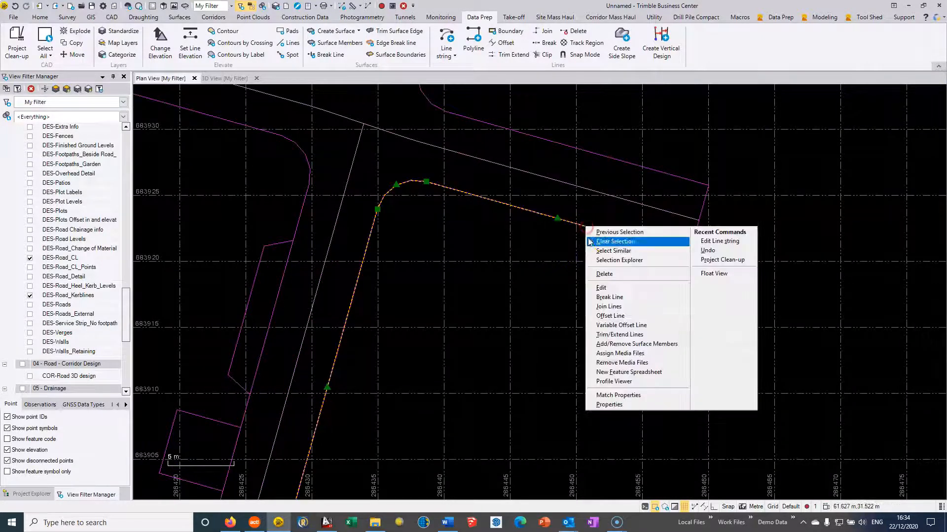
click(602, 281)
middle_drag(518, 233, 508, 251)
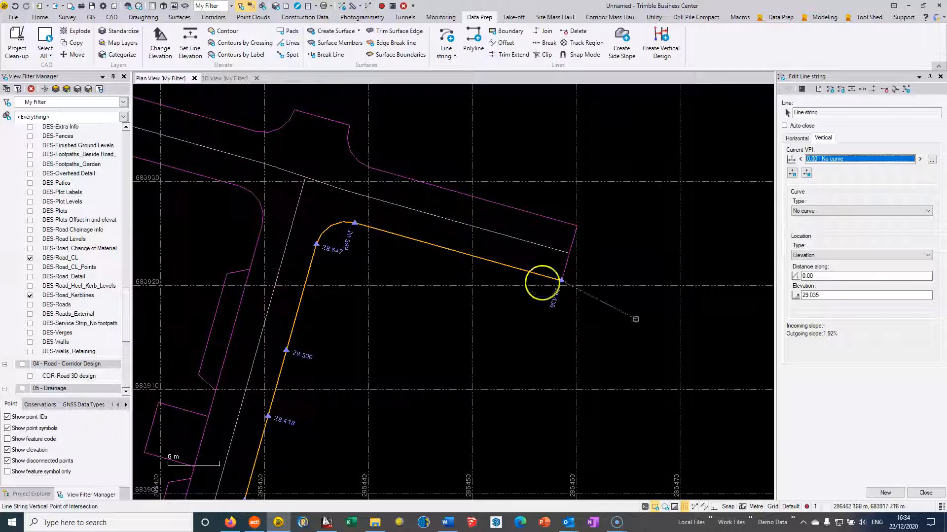
click(791, 173)
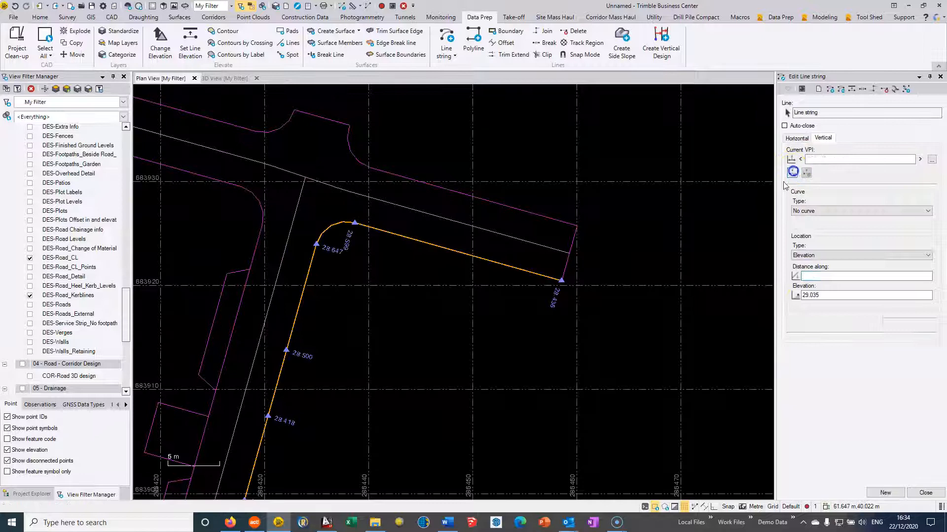
click(825, 295)
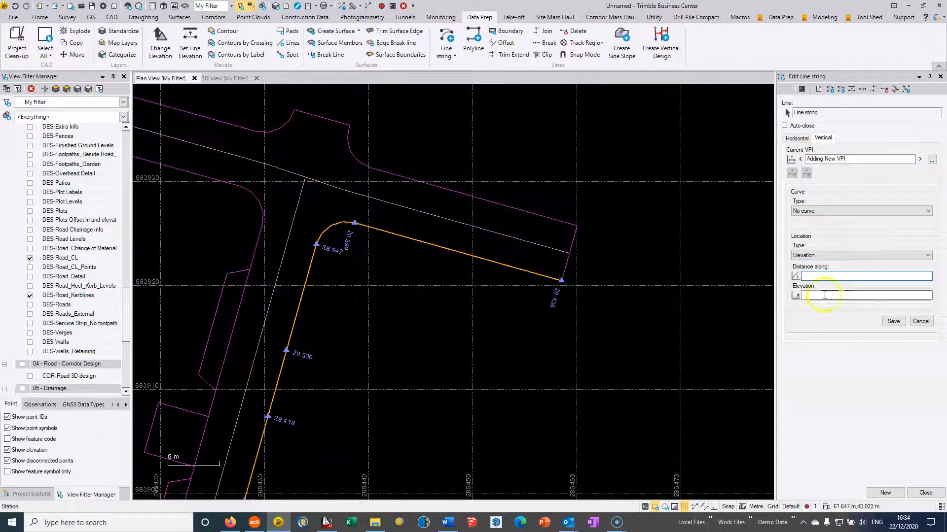
click(830, 257)
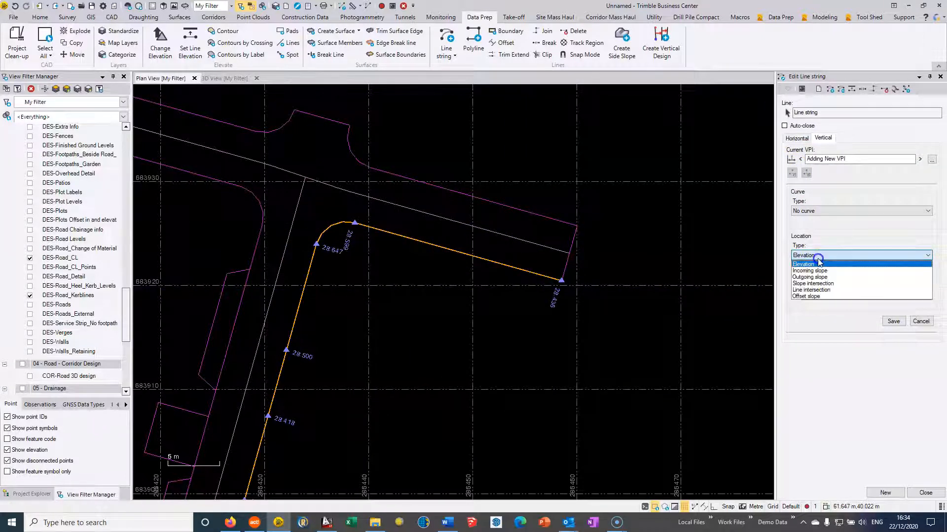
click(807, 297)
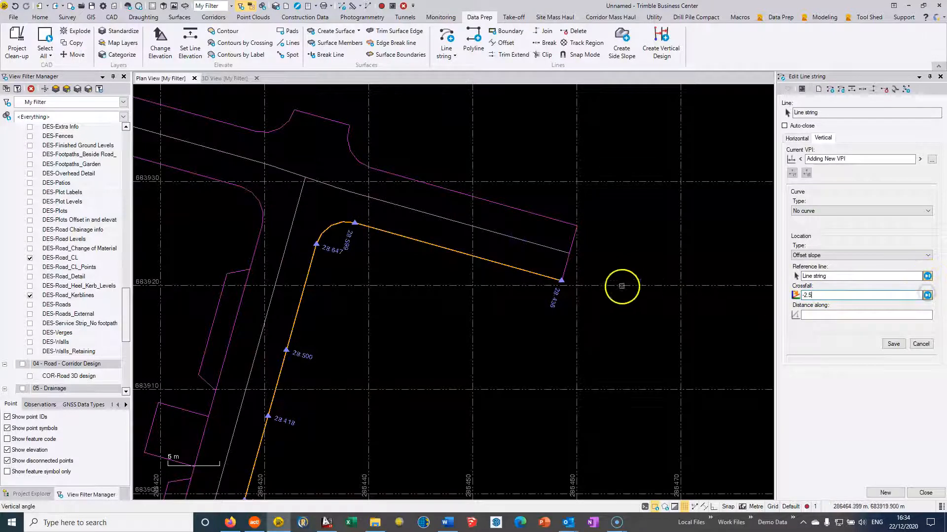
Step: Add three offset-slope VPIs along the kerbline's straight between the junction curve and the eastern road end, and check the kerbline in 3D
click(393, 233)
click(448, 249)
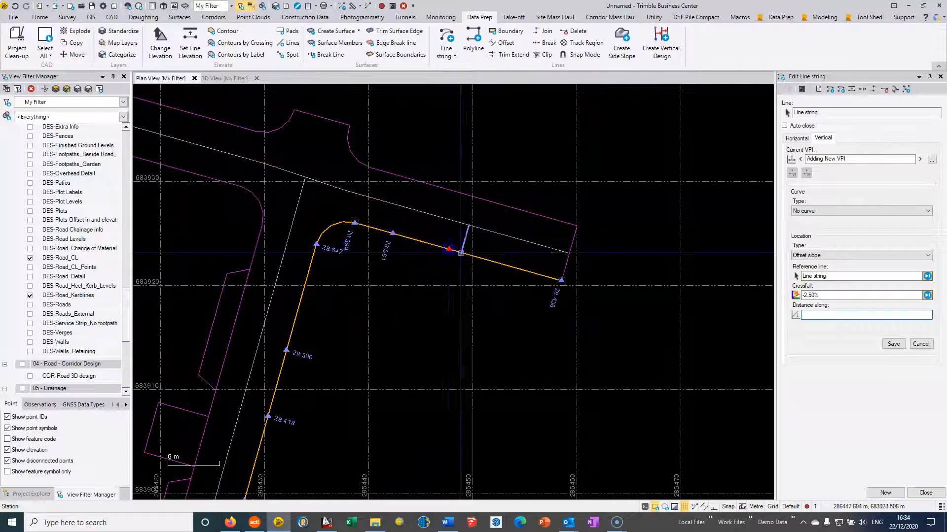
click(521, 268)
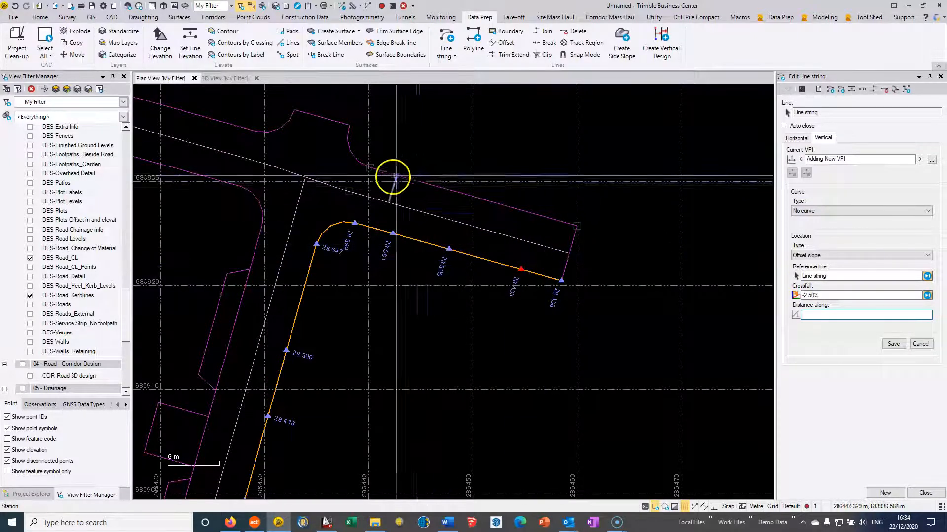
middle_drag(572, 253, 546, 266)
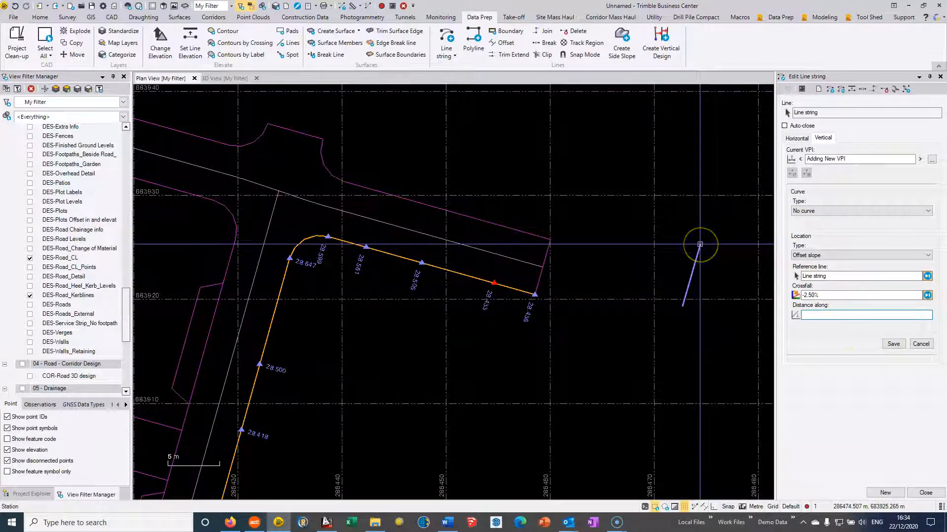
click(521, 265)
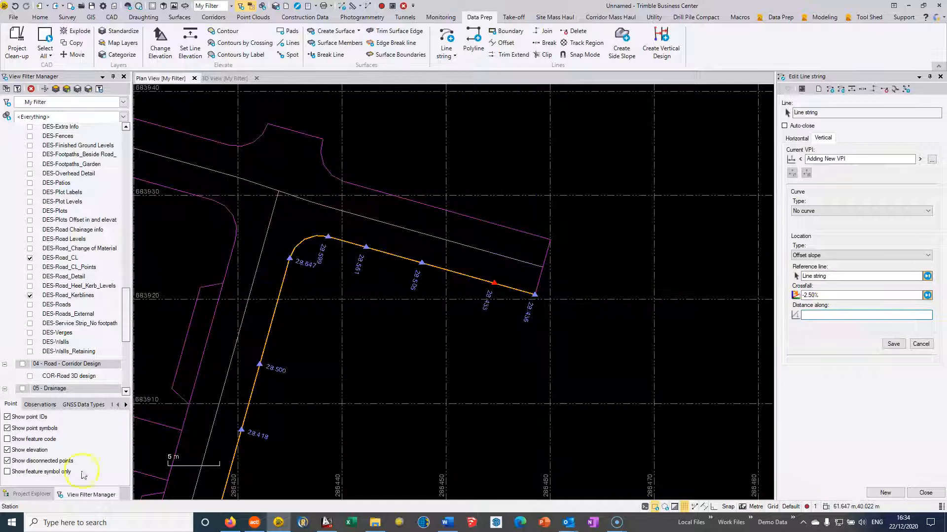
click(224, 77)
drag(383, 207, 406, 207)
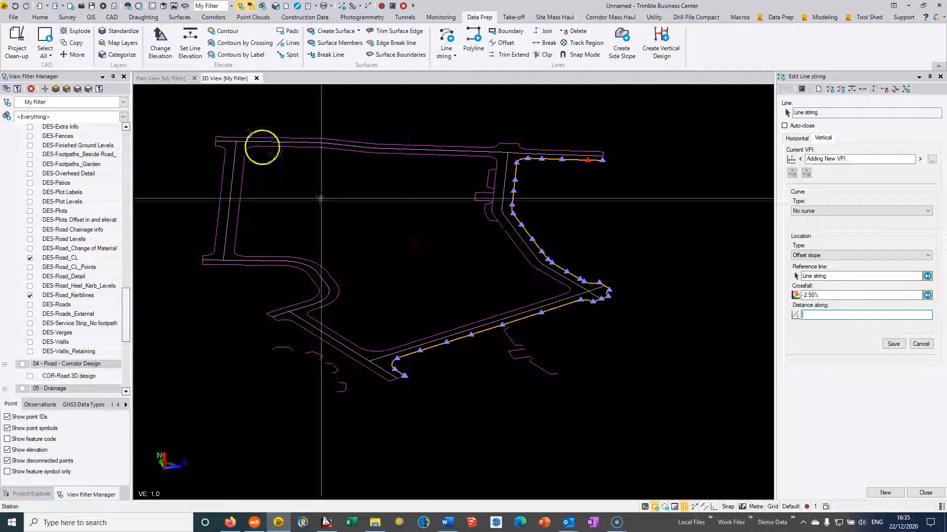